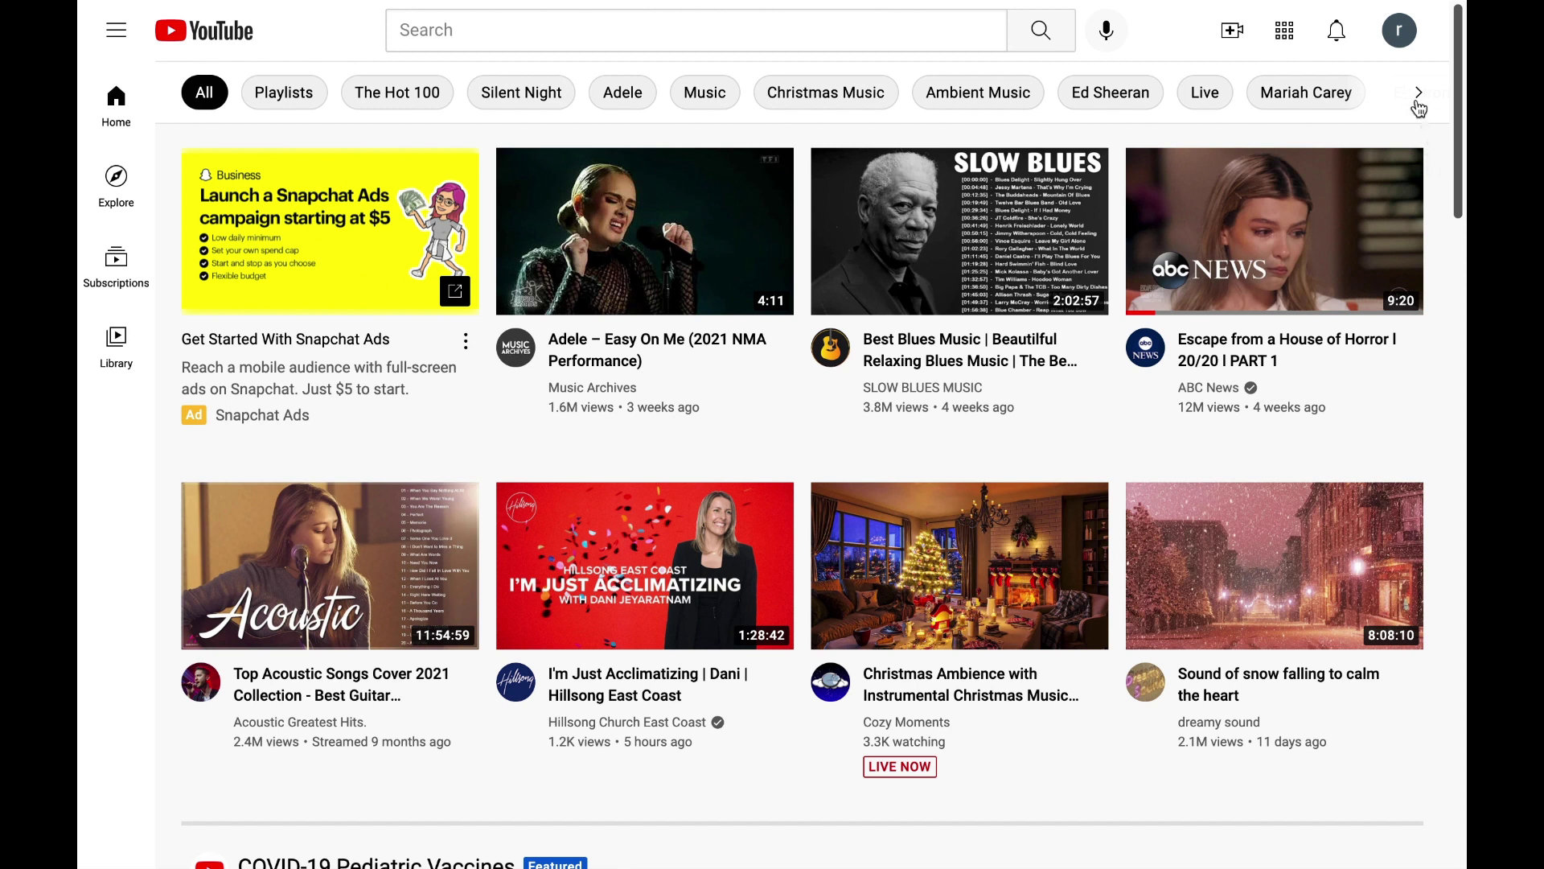
- Go to YouTube Studio from the account avatar menu
left_click(1401, 47)
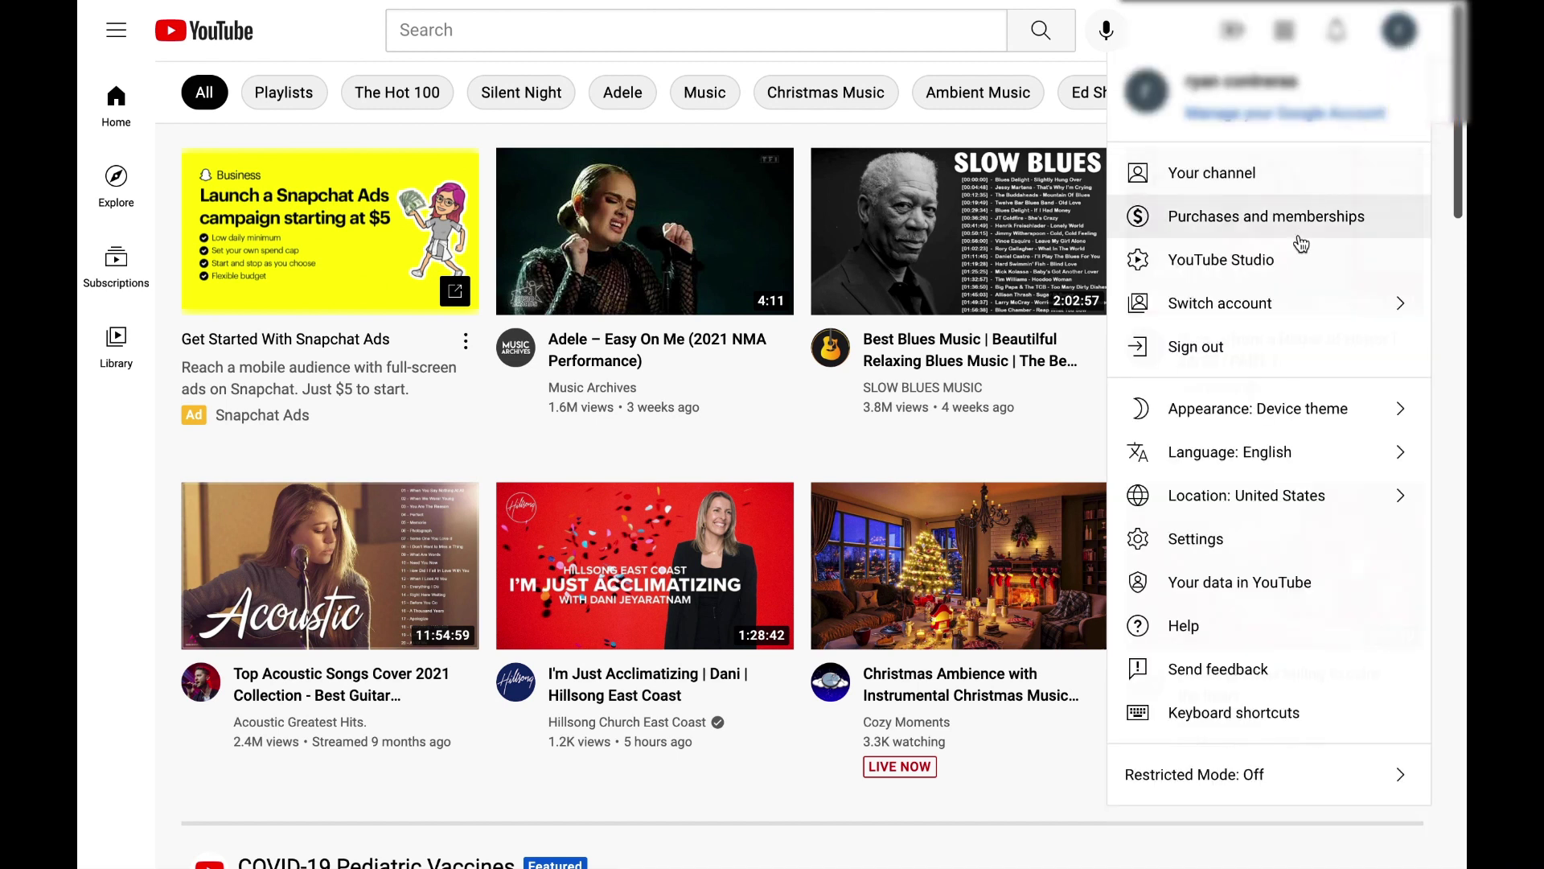
left_click(1291, 268)
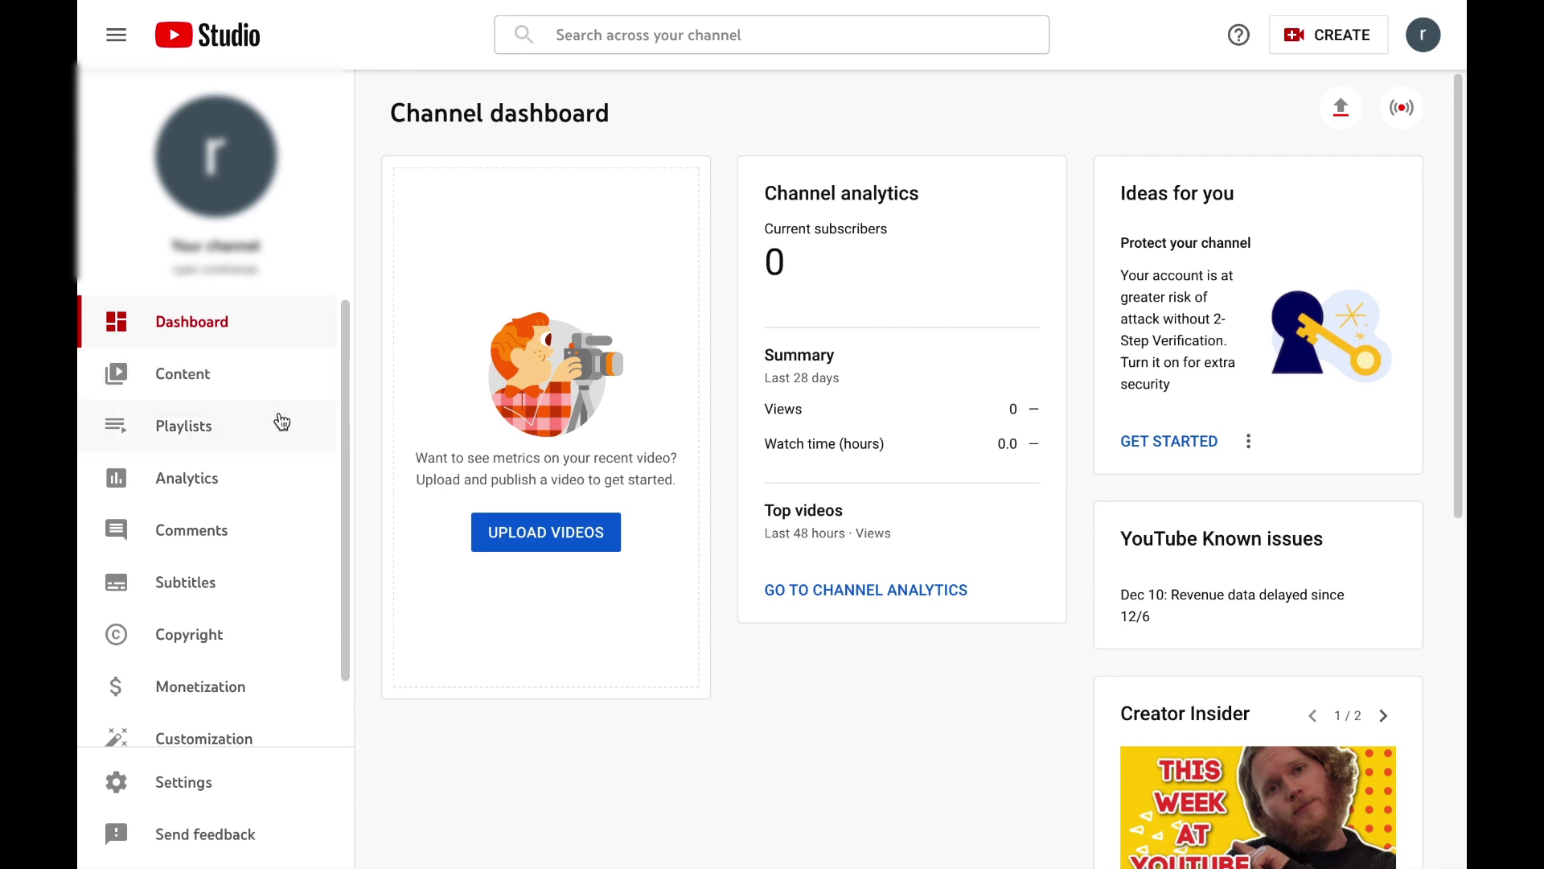
- On the Subtitles page, set the video's language to English and confirm it
left_click(186, 582)
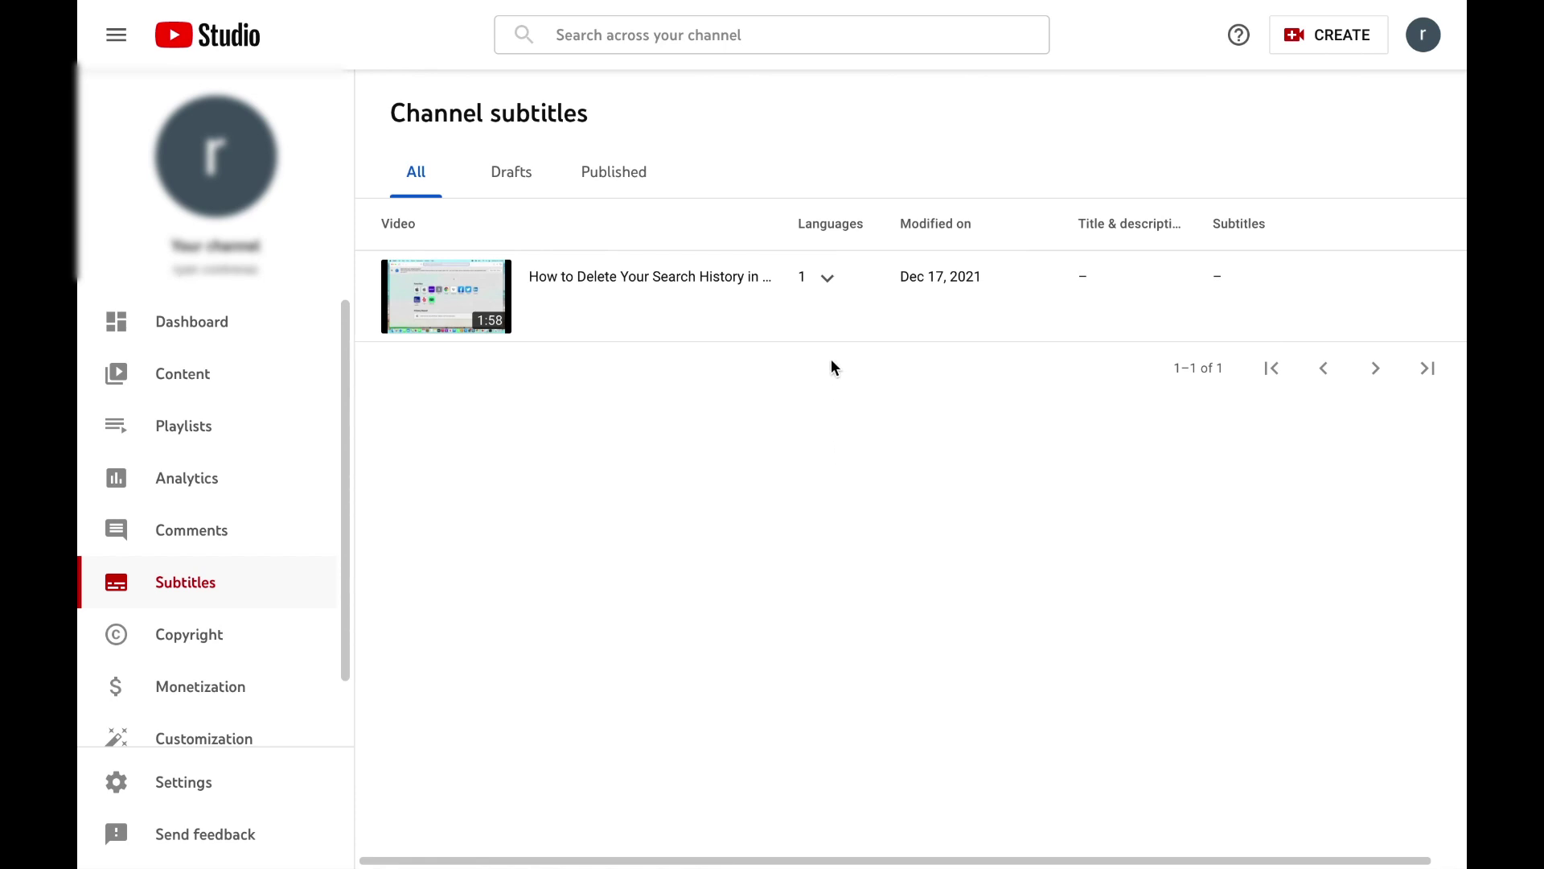
left_click(828, 281)
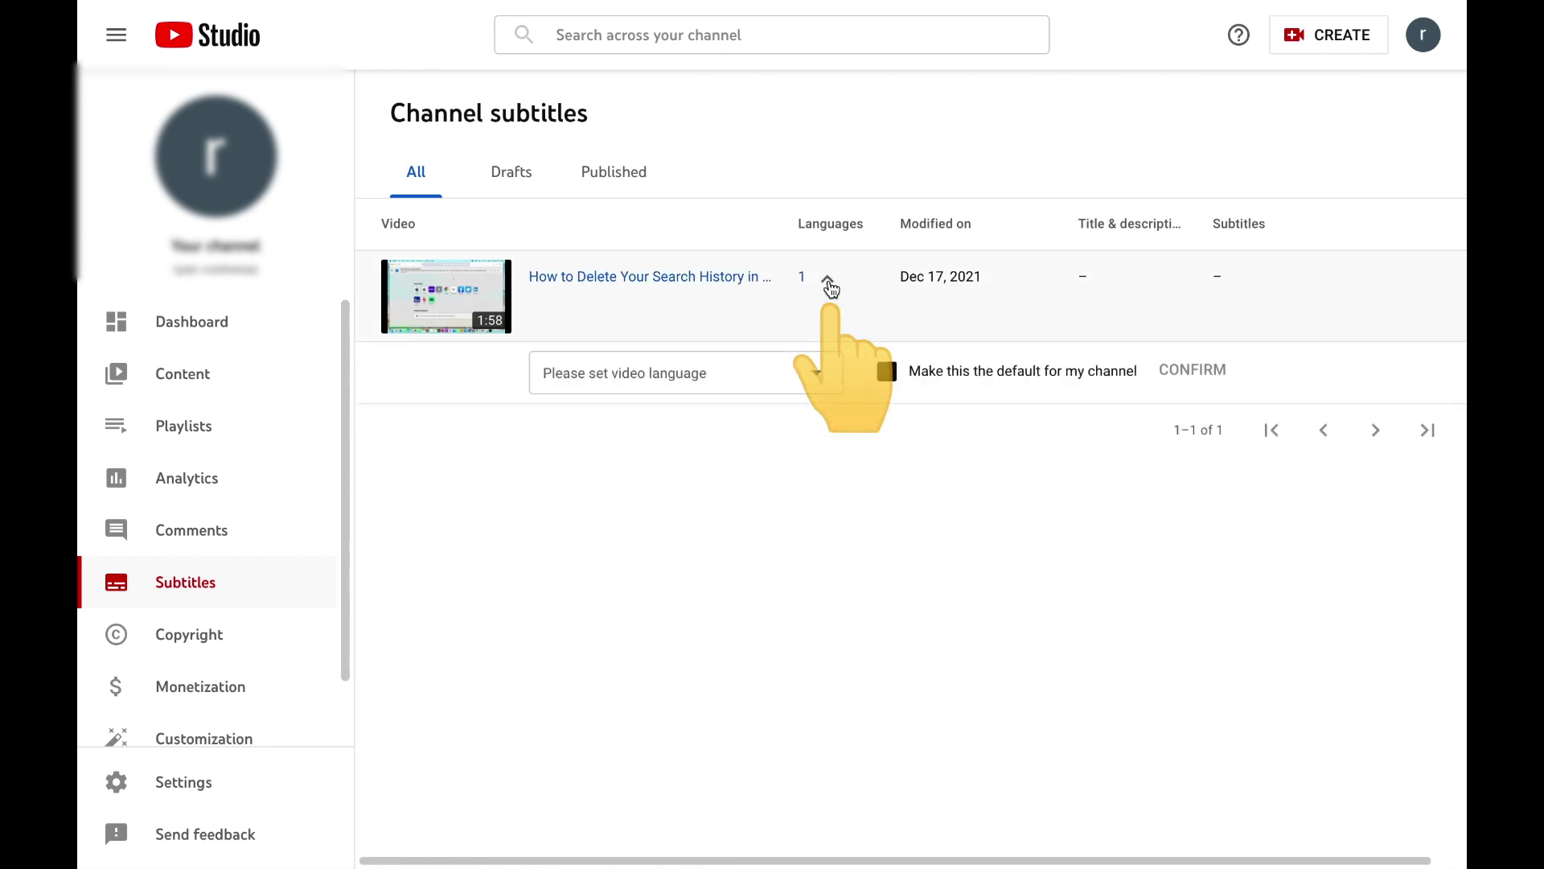
right_click(766, 374)
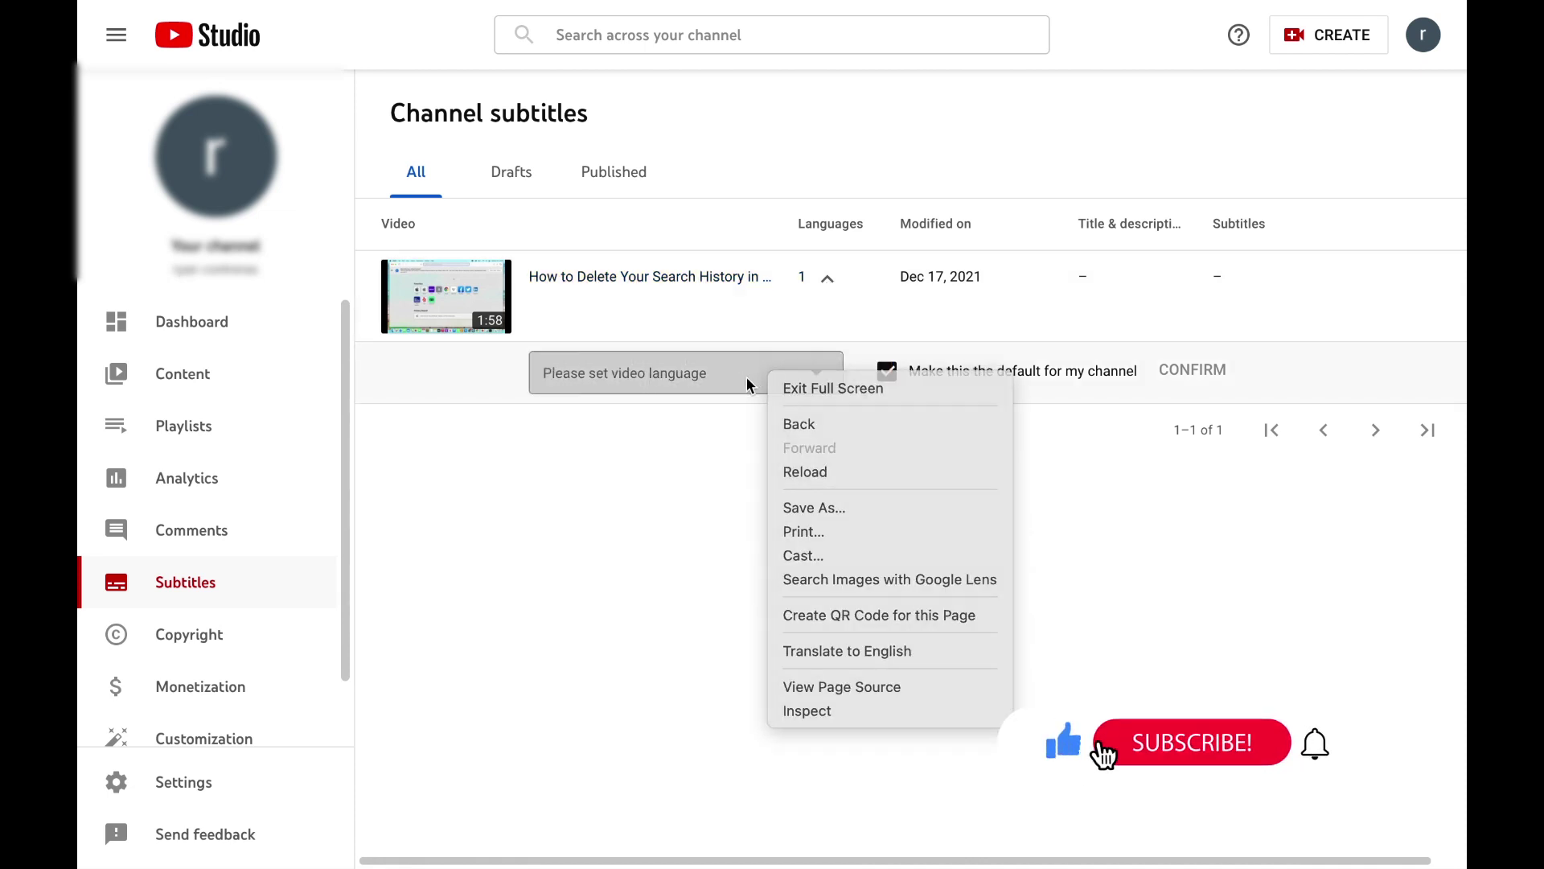
left_click(731, 386)
left_click(731, 386)
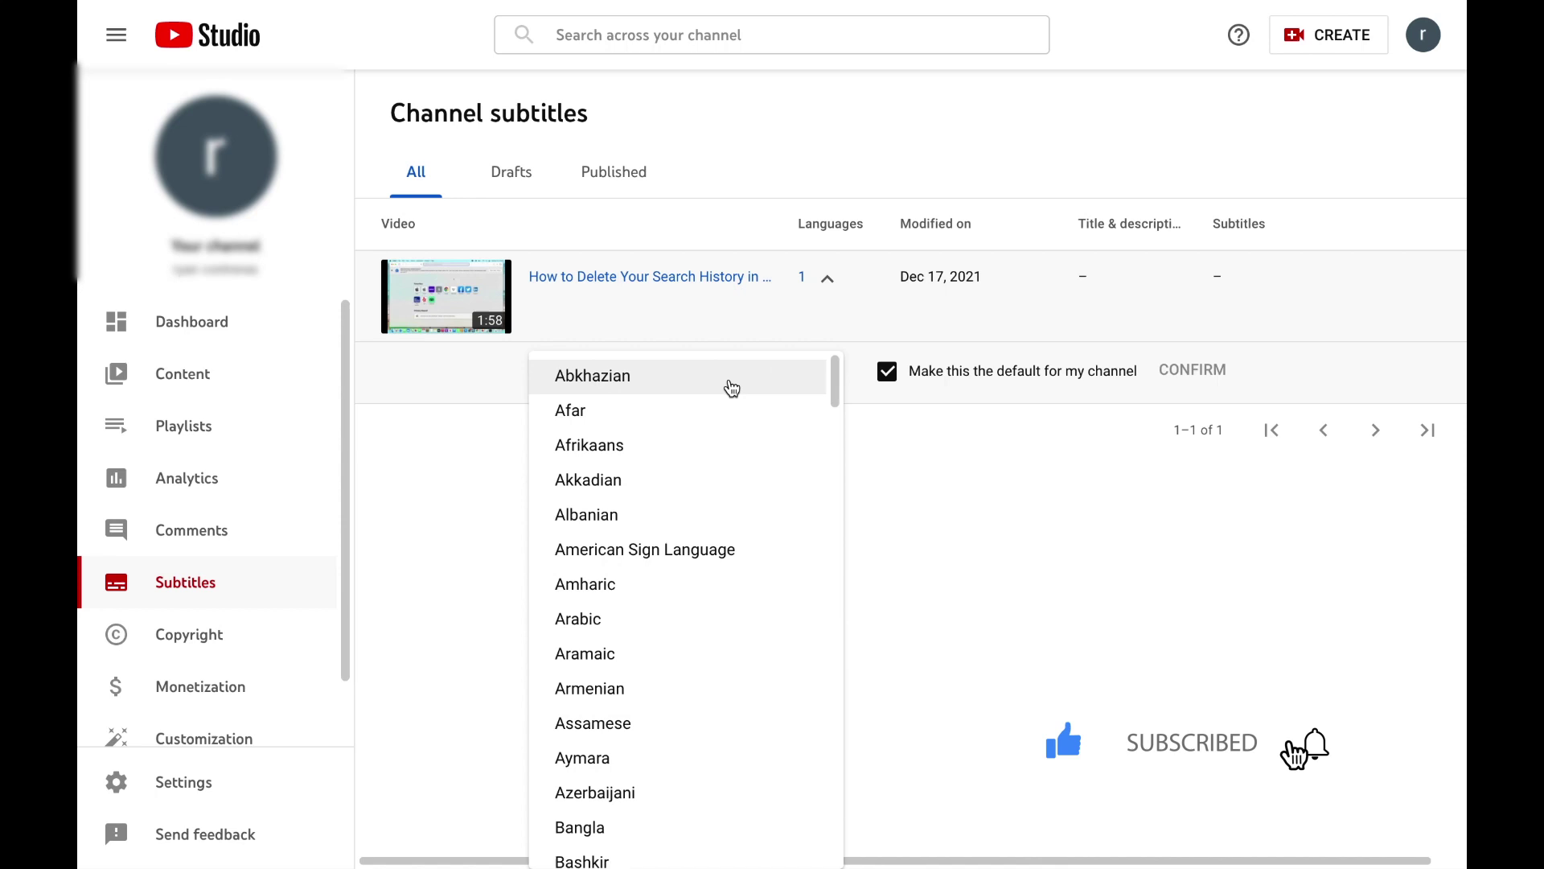
scroll(725, 522, "down", 10)
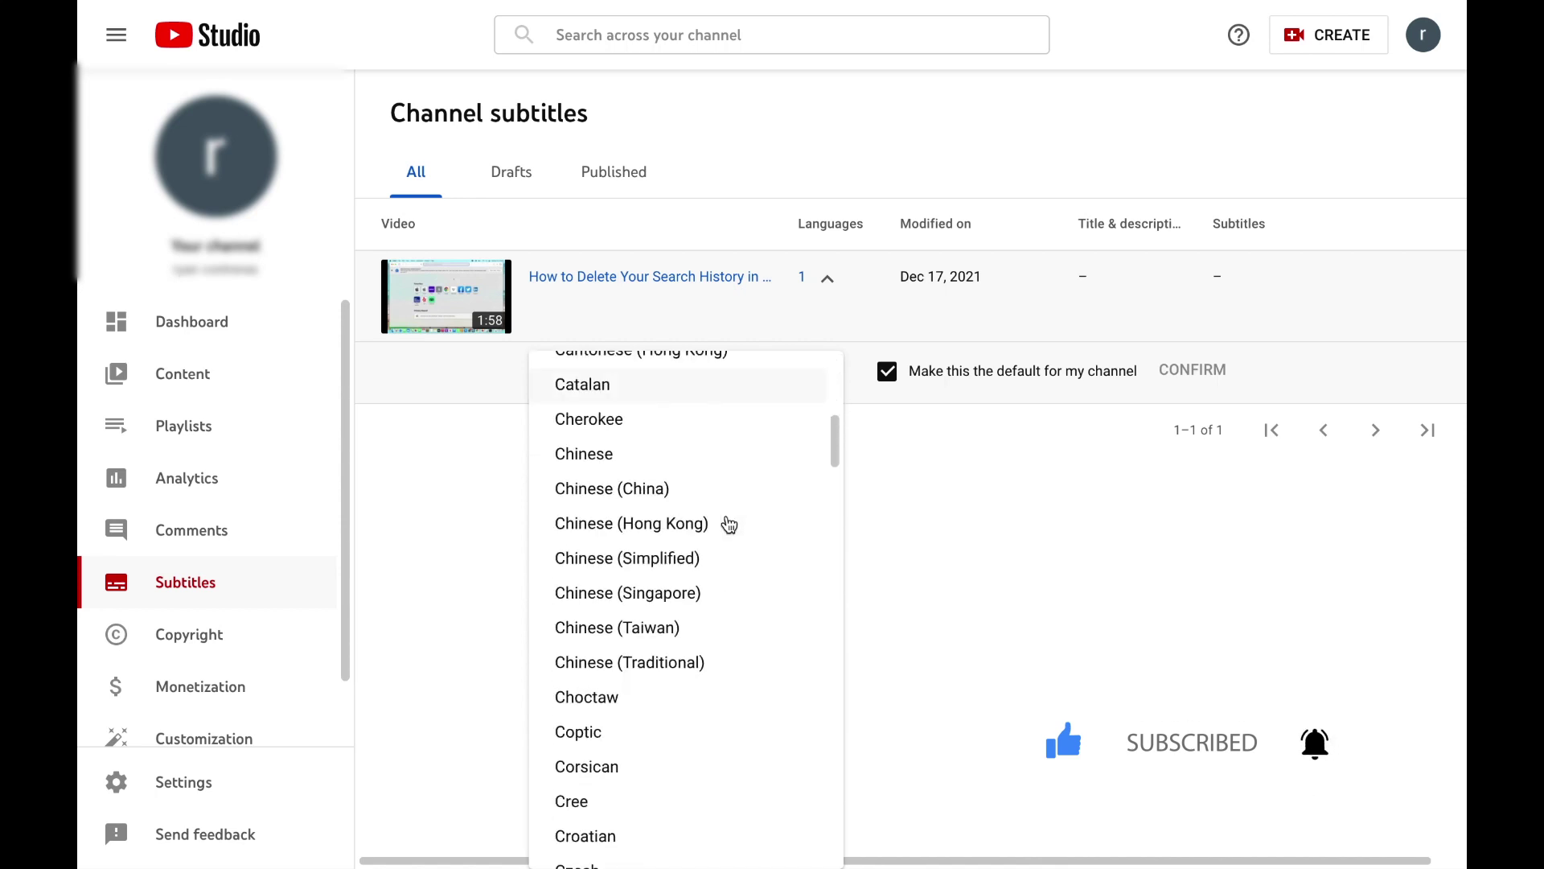
scroll(727, 523, "down", 5)
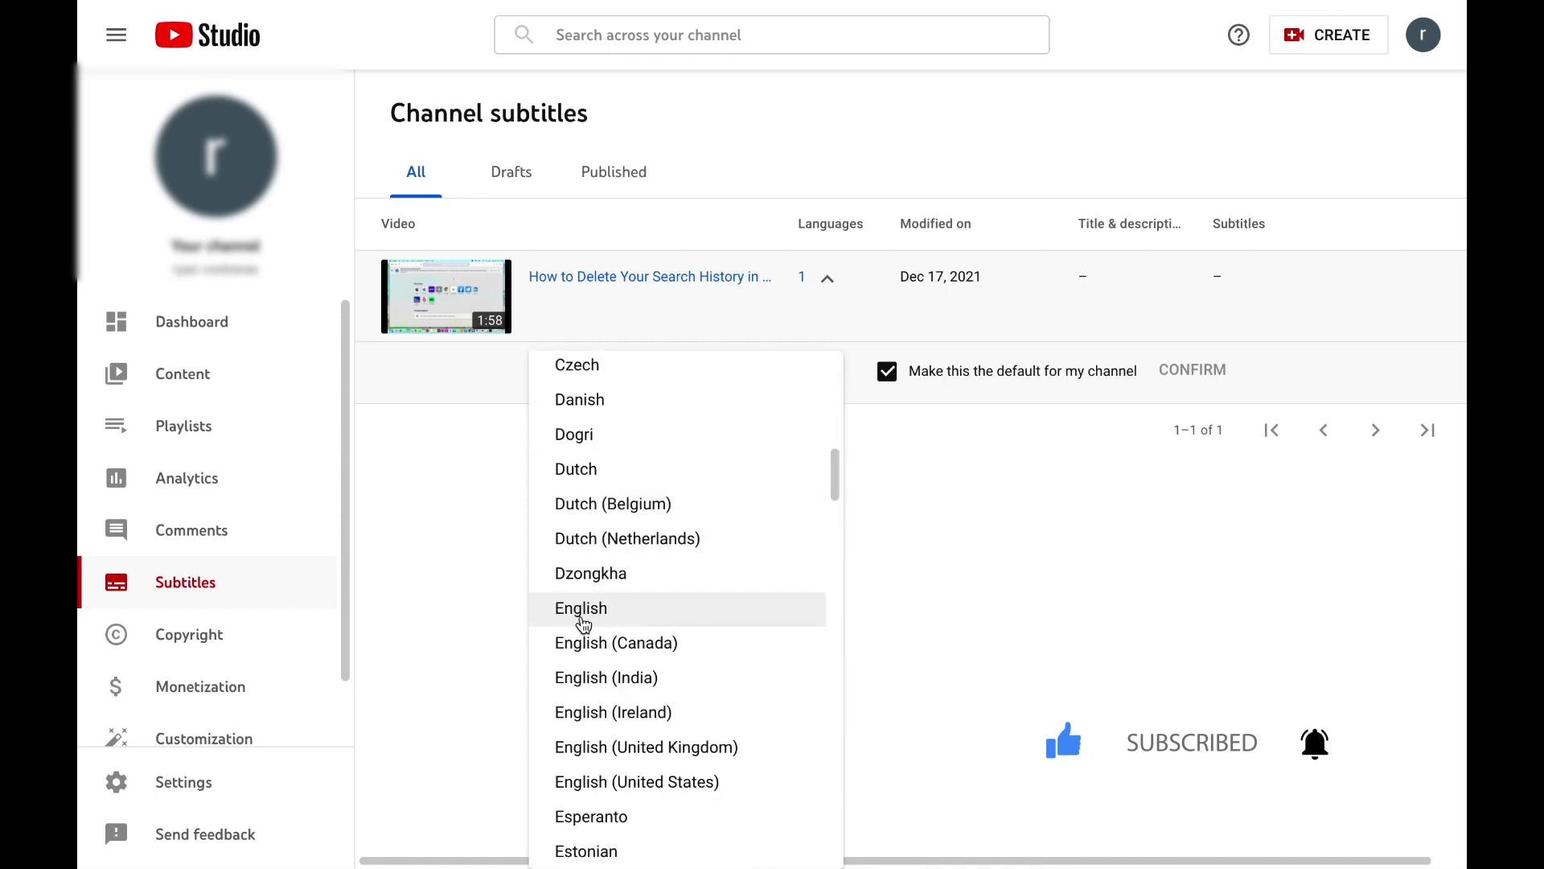
left_click(583, 624)
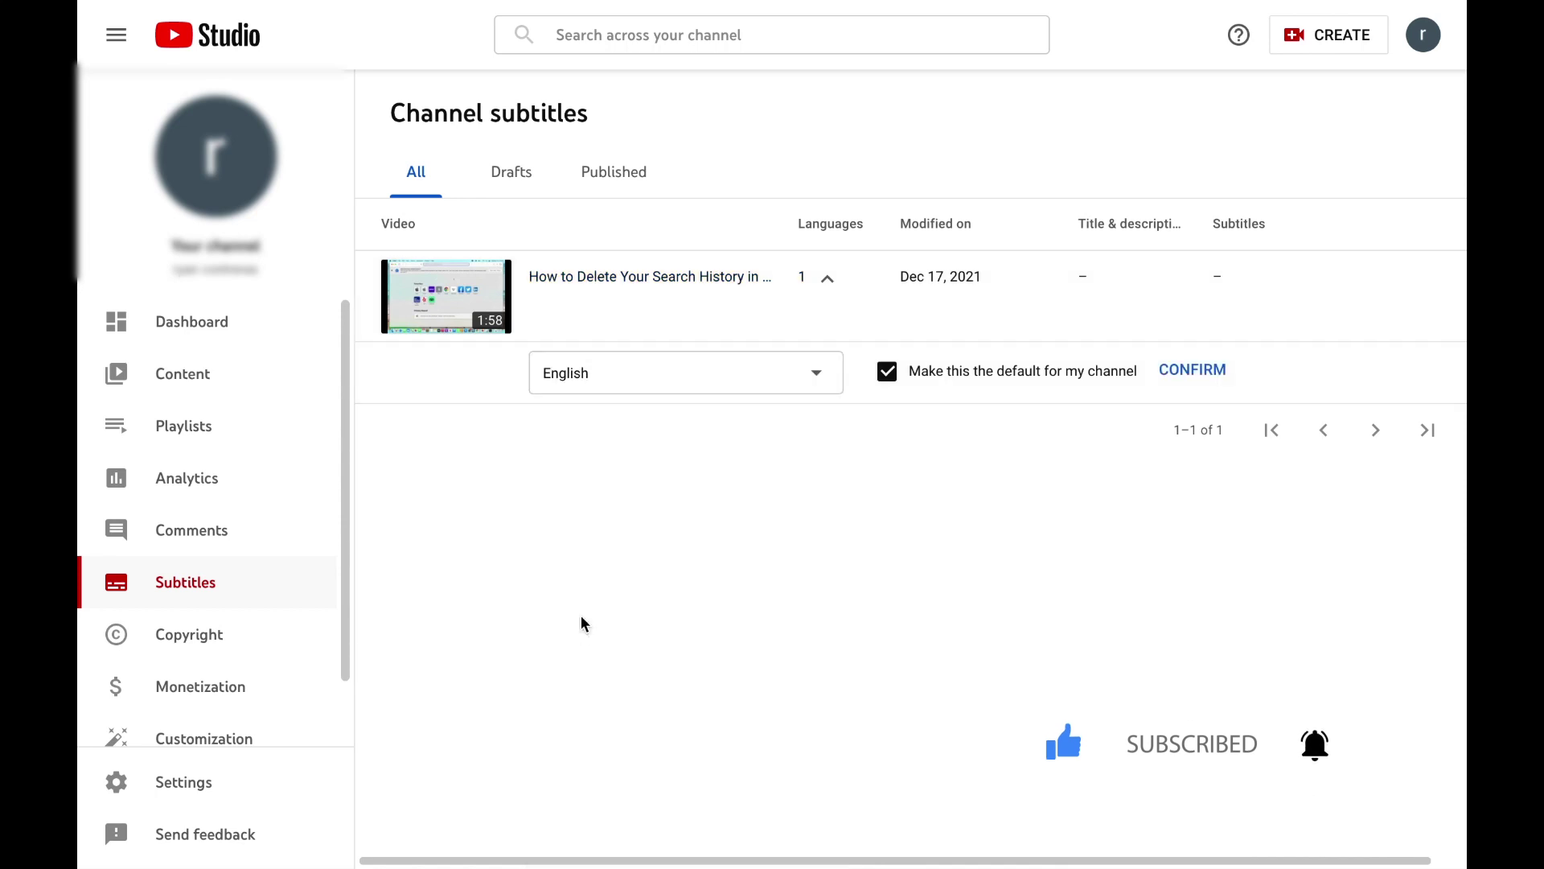
left_click(1180, 380)
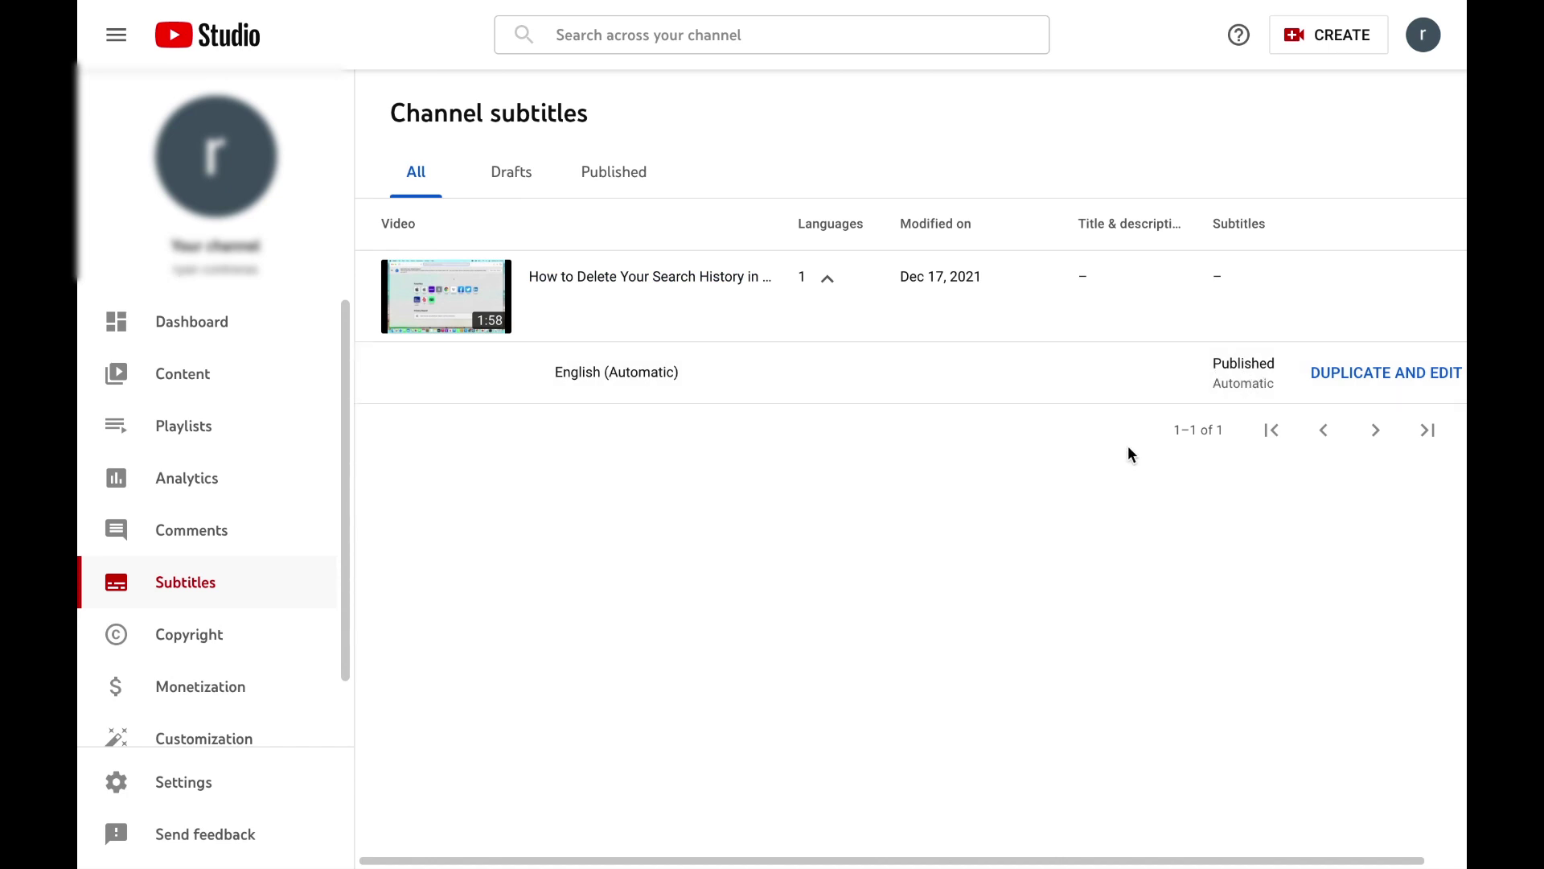
- Duplicate the English (Automatic) captions for editing, dismiss the tip, and scrub to the first cue
left_click(1415, 375)
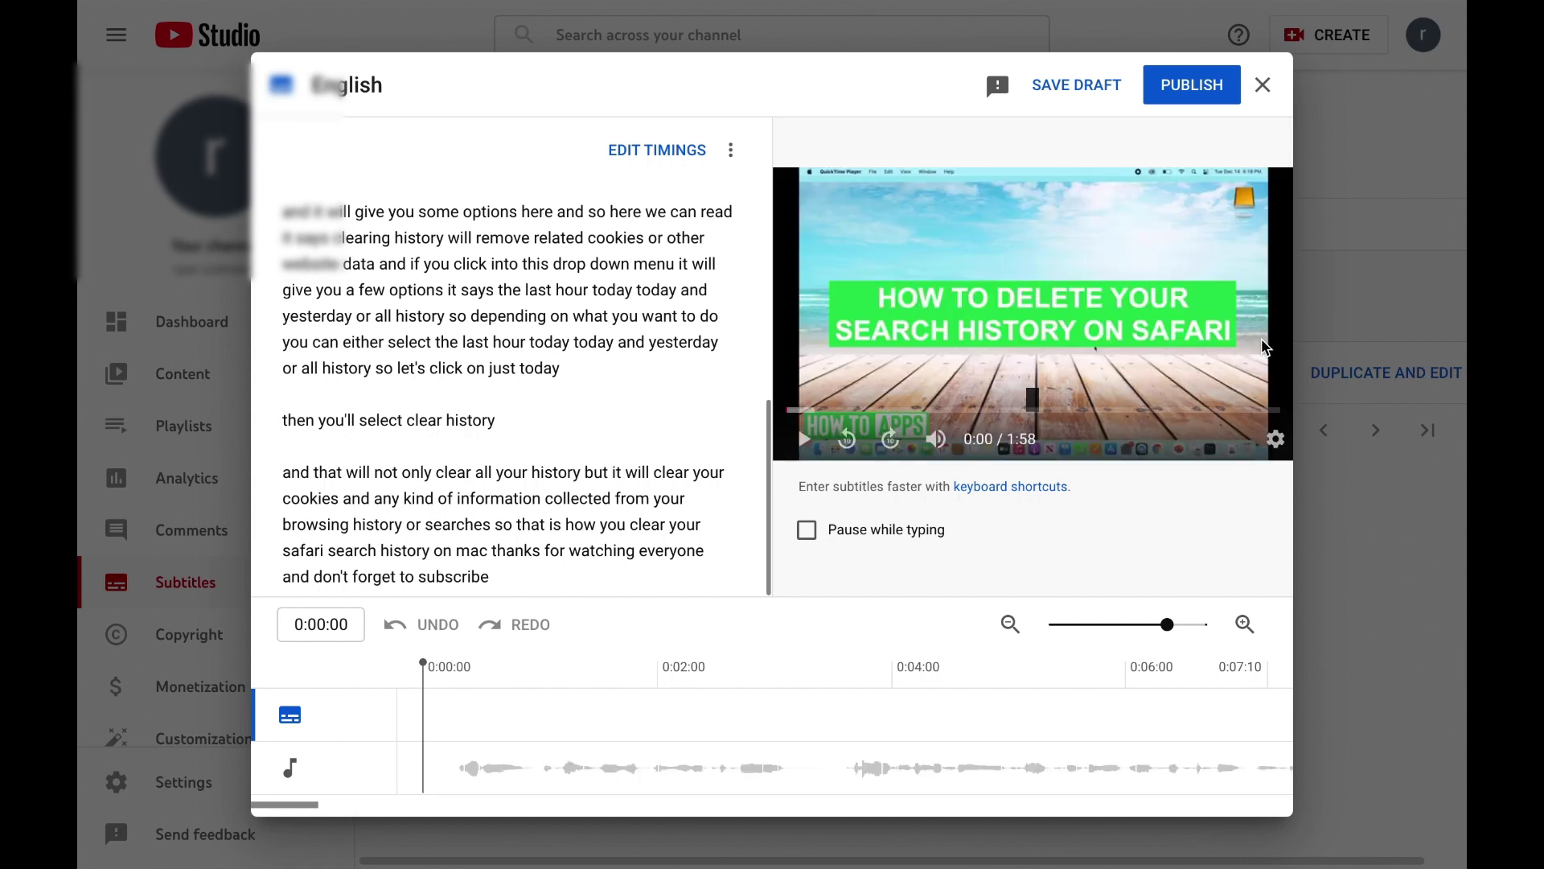
scroll(651, 327, "up", 4)
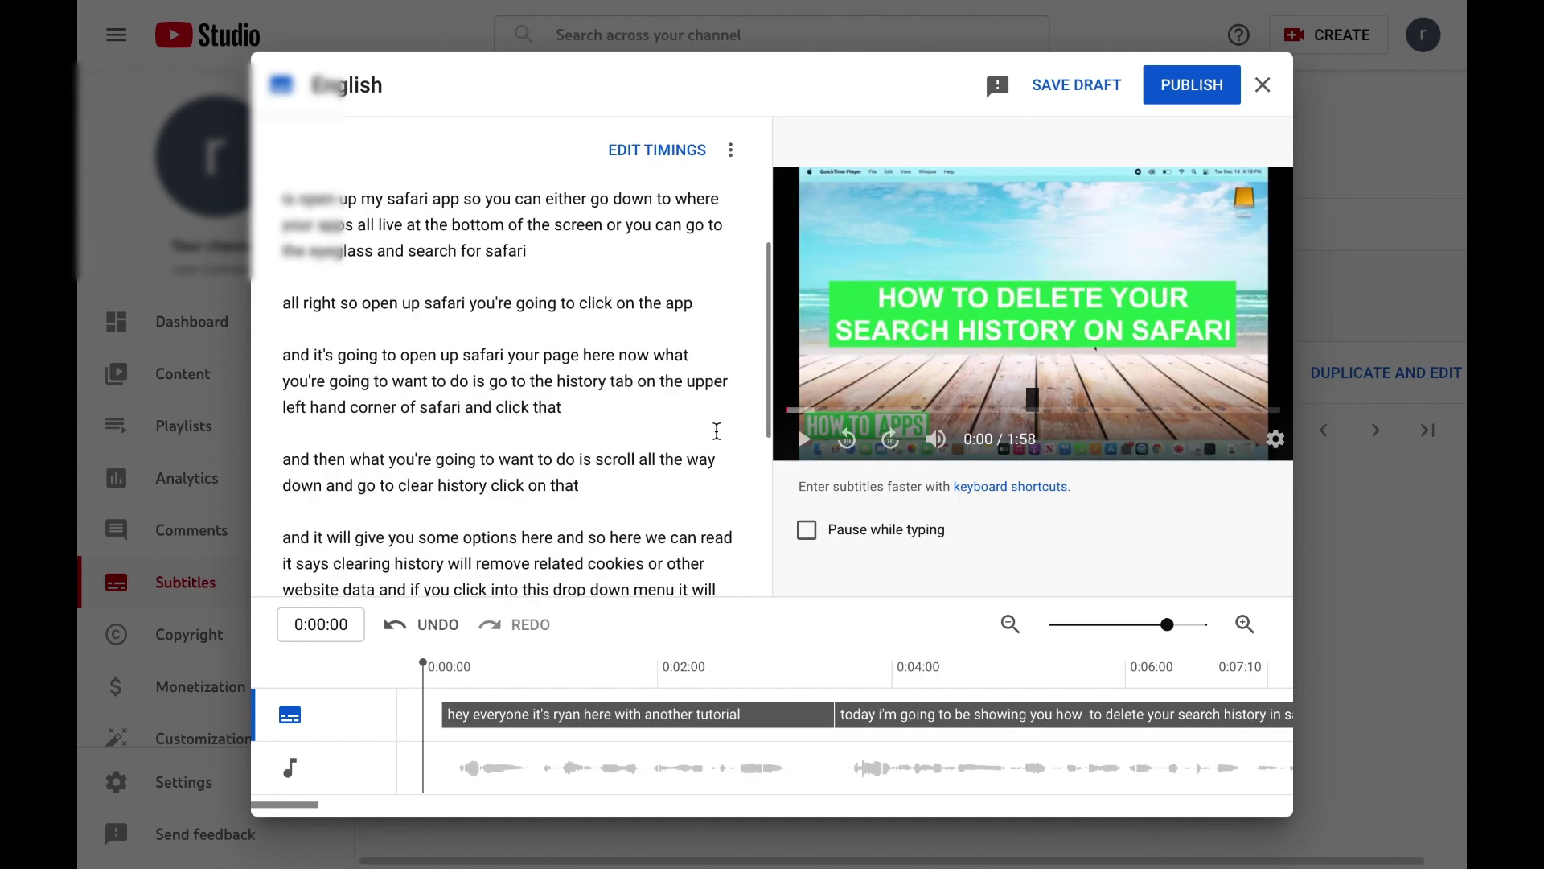
scroll(682, 351, "up", 2)
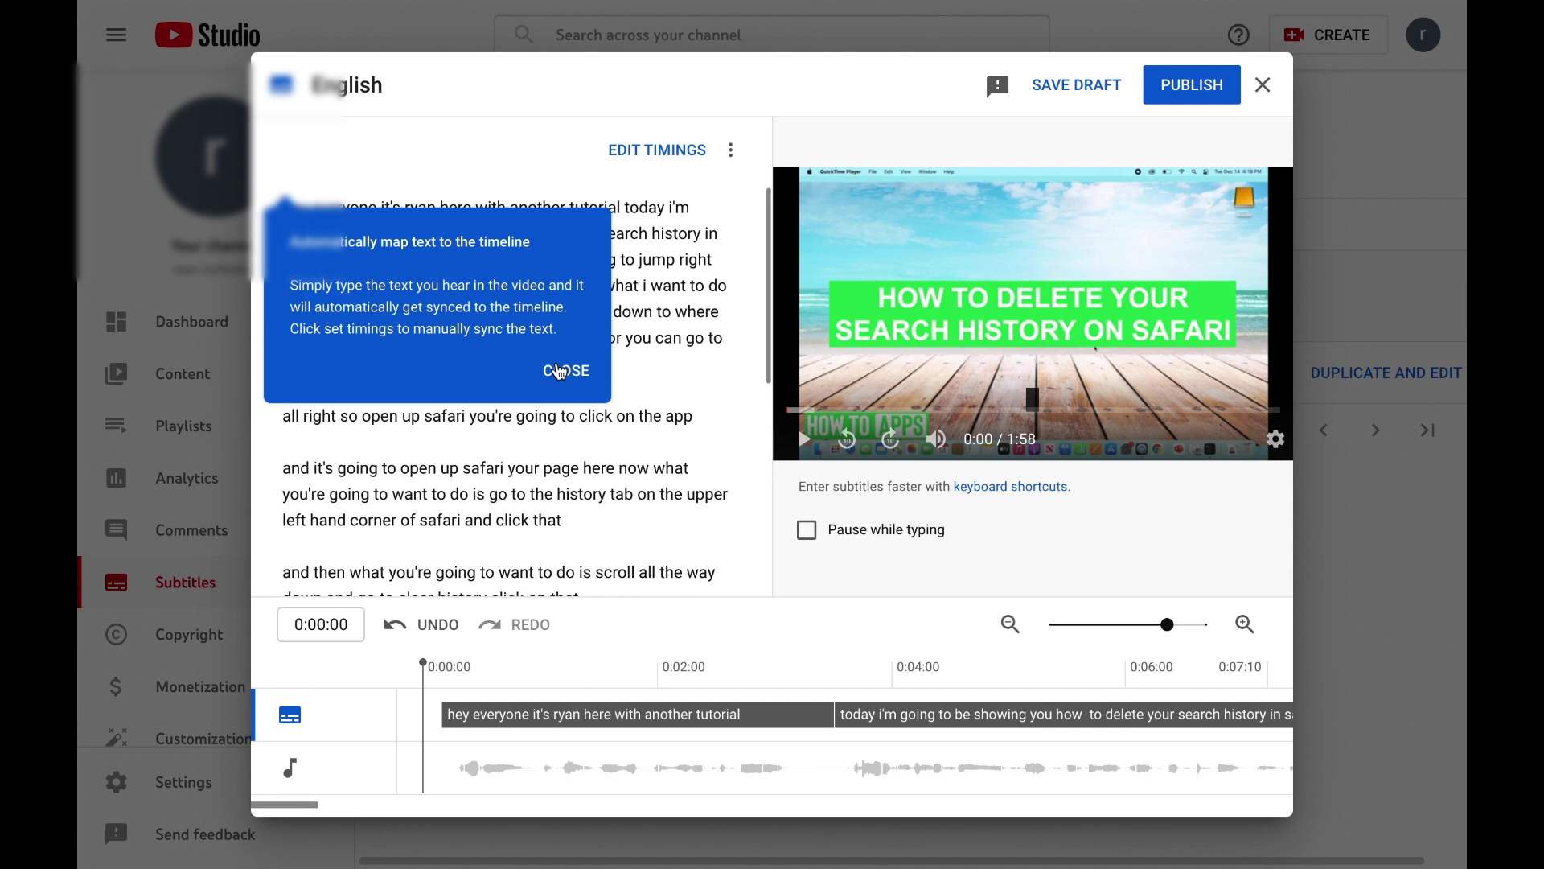
left_click(560, 372)
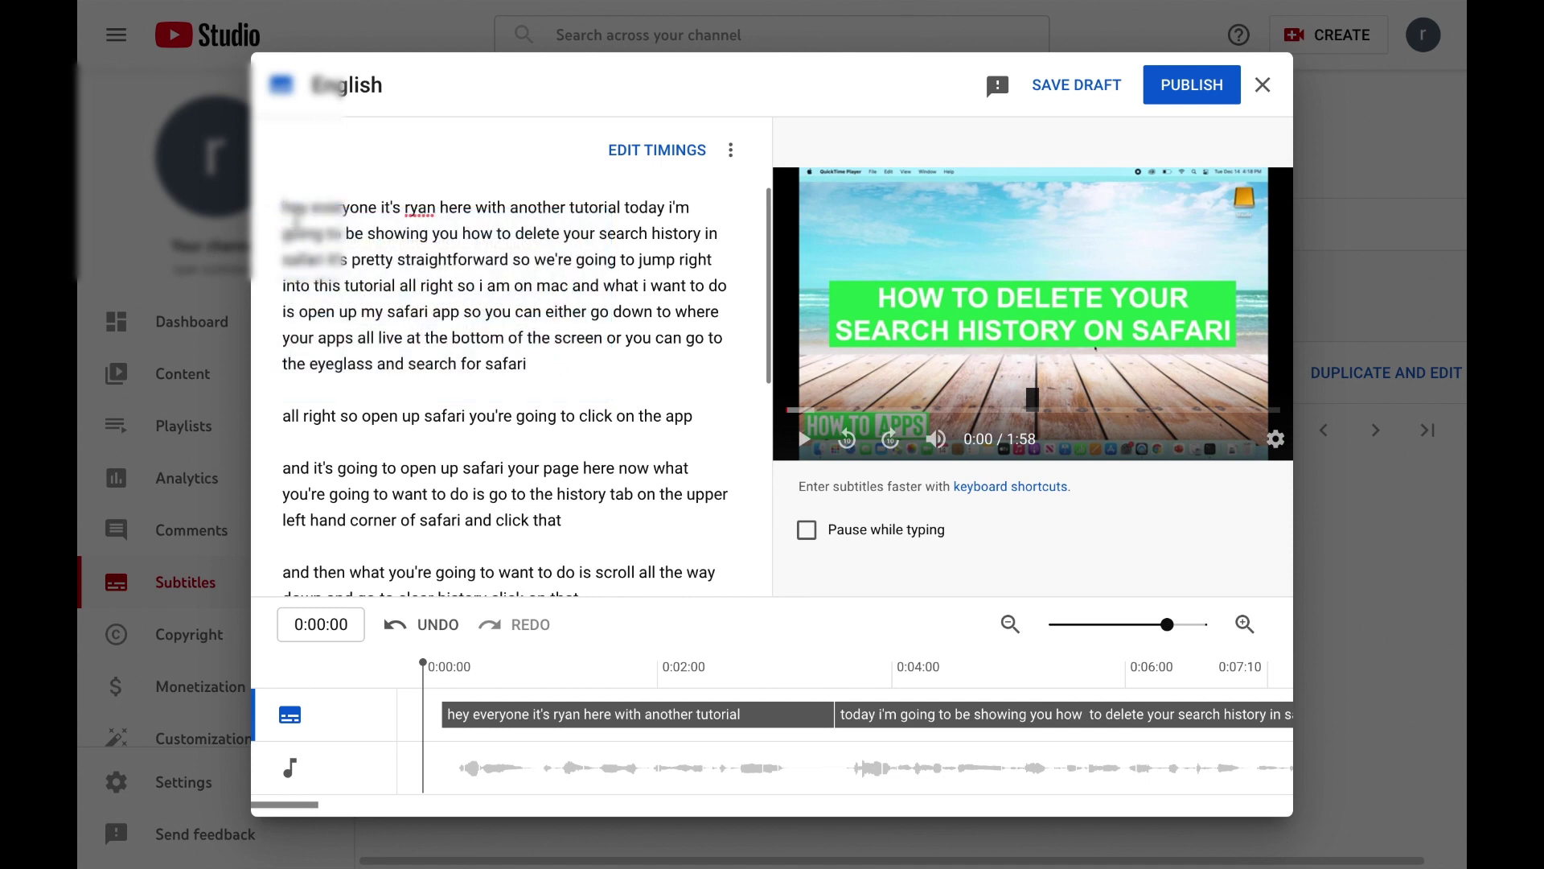
scroll(627, 311, "down", 2)
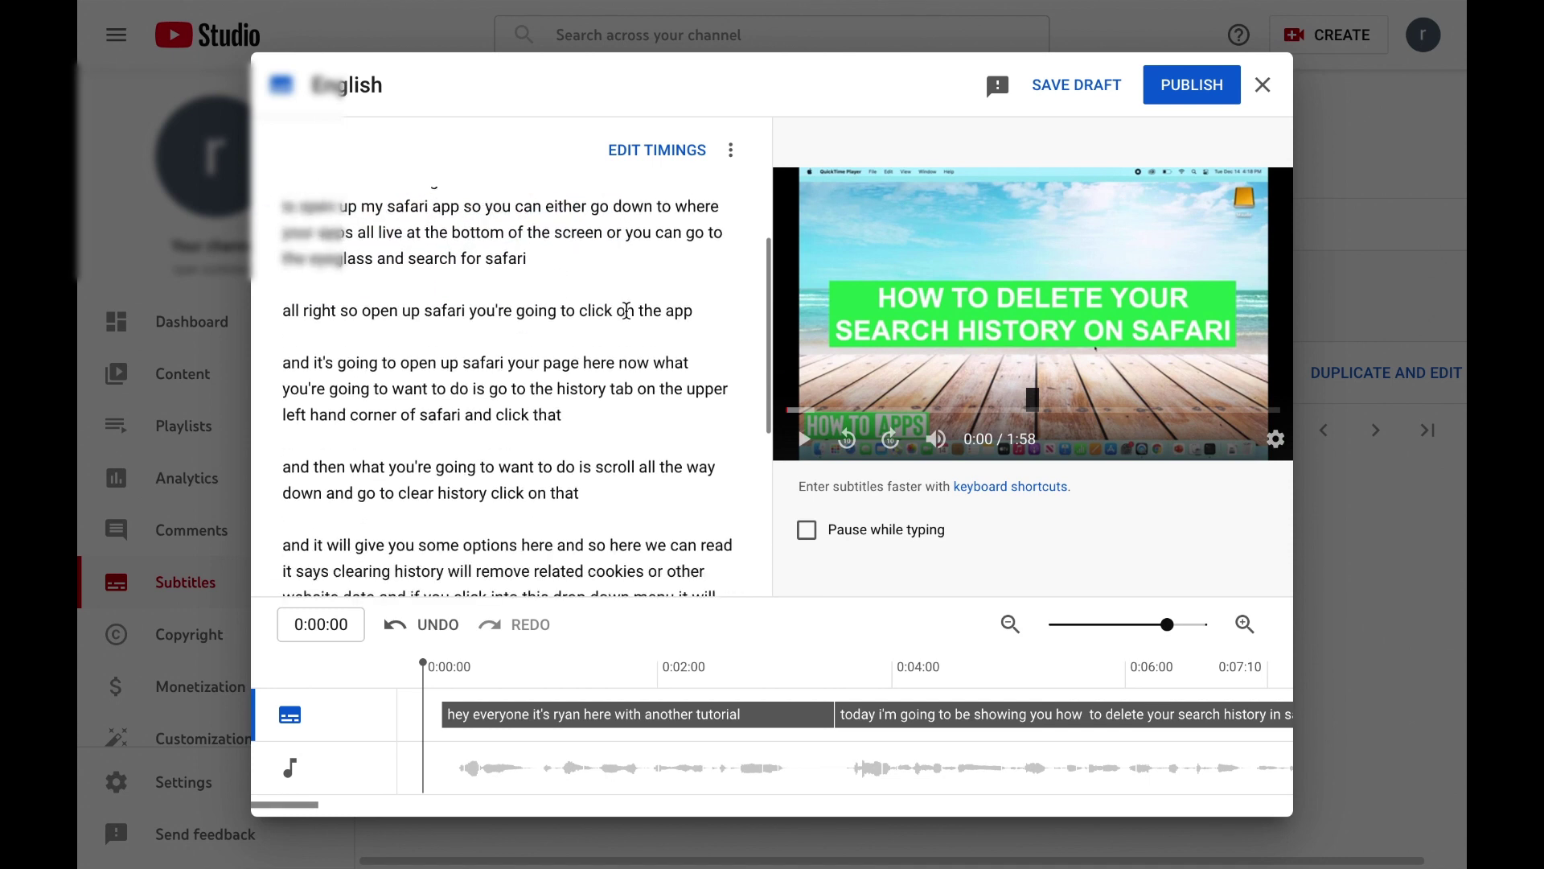
scroll(627, 312, "down", 5)
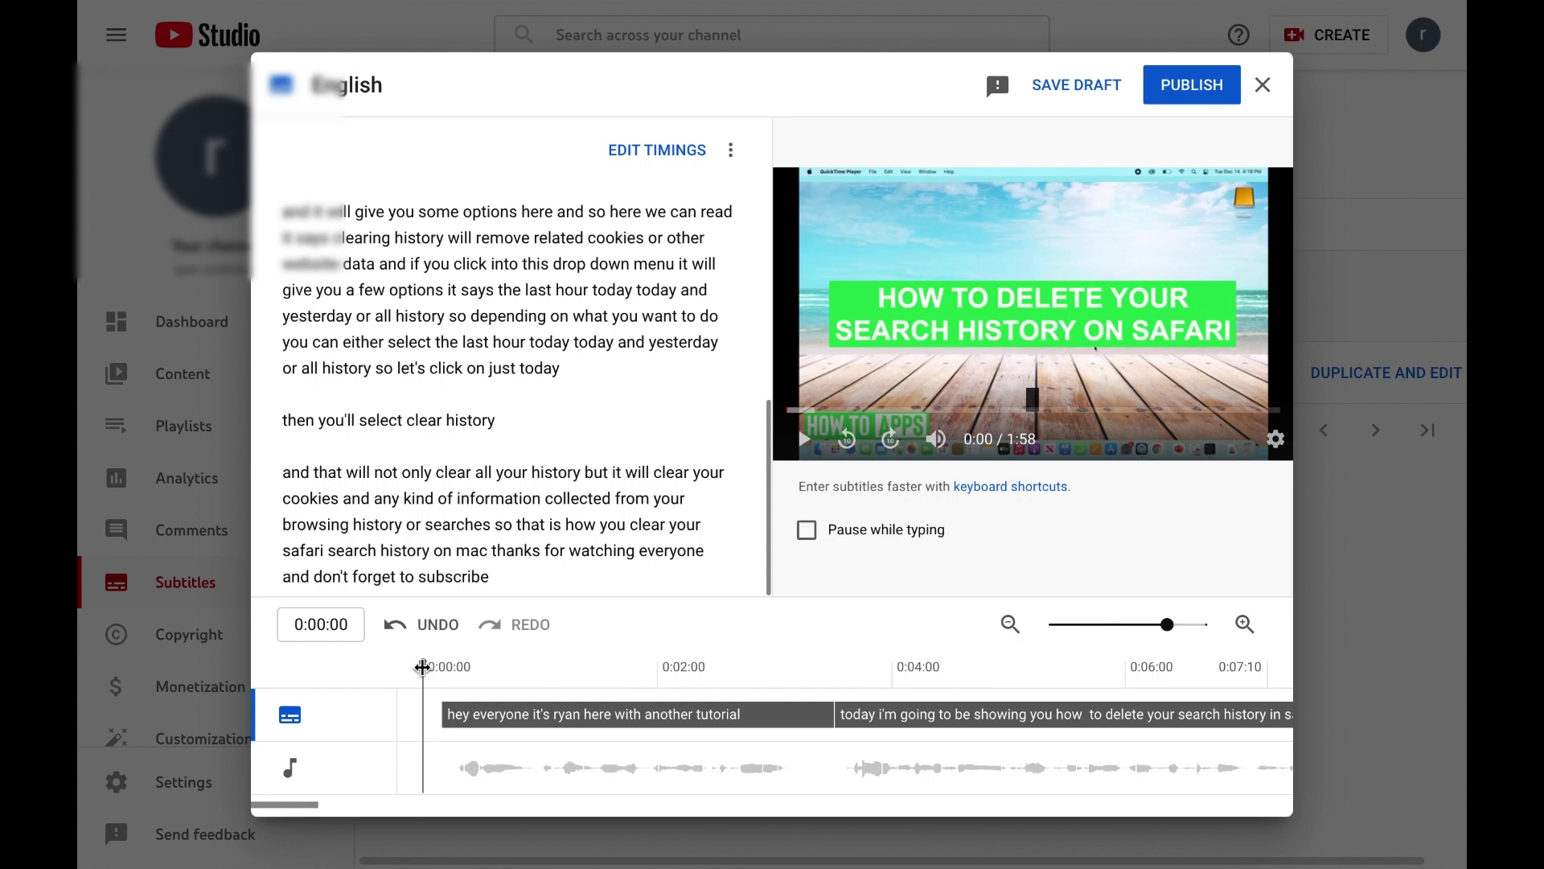
mouse_move(423, 667)
left_mouse_down()
mouse_move(963, 678)
mouse_move(1070, 659)
mouse_move(403, 653)
left_mouse_up()
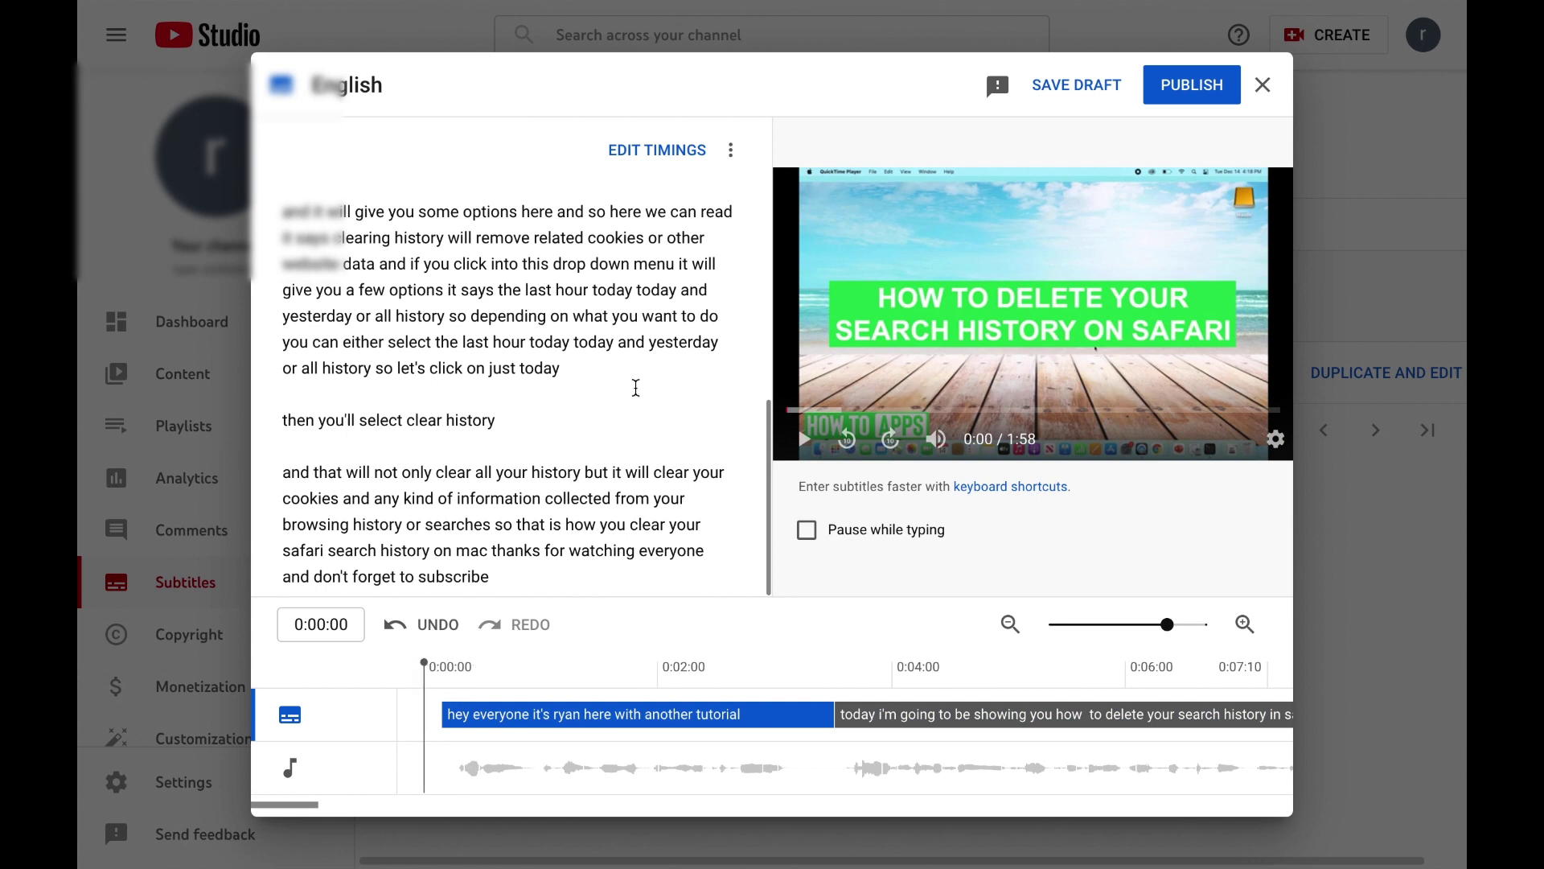
scroll(595, 313, "up", 10)
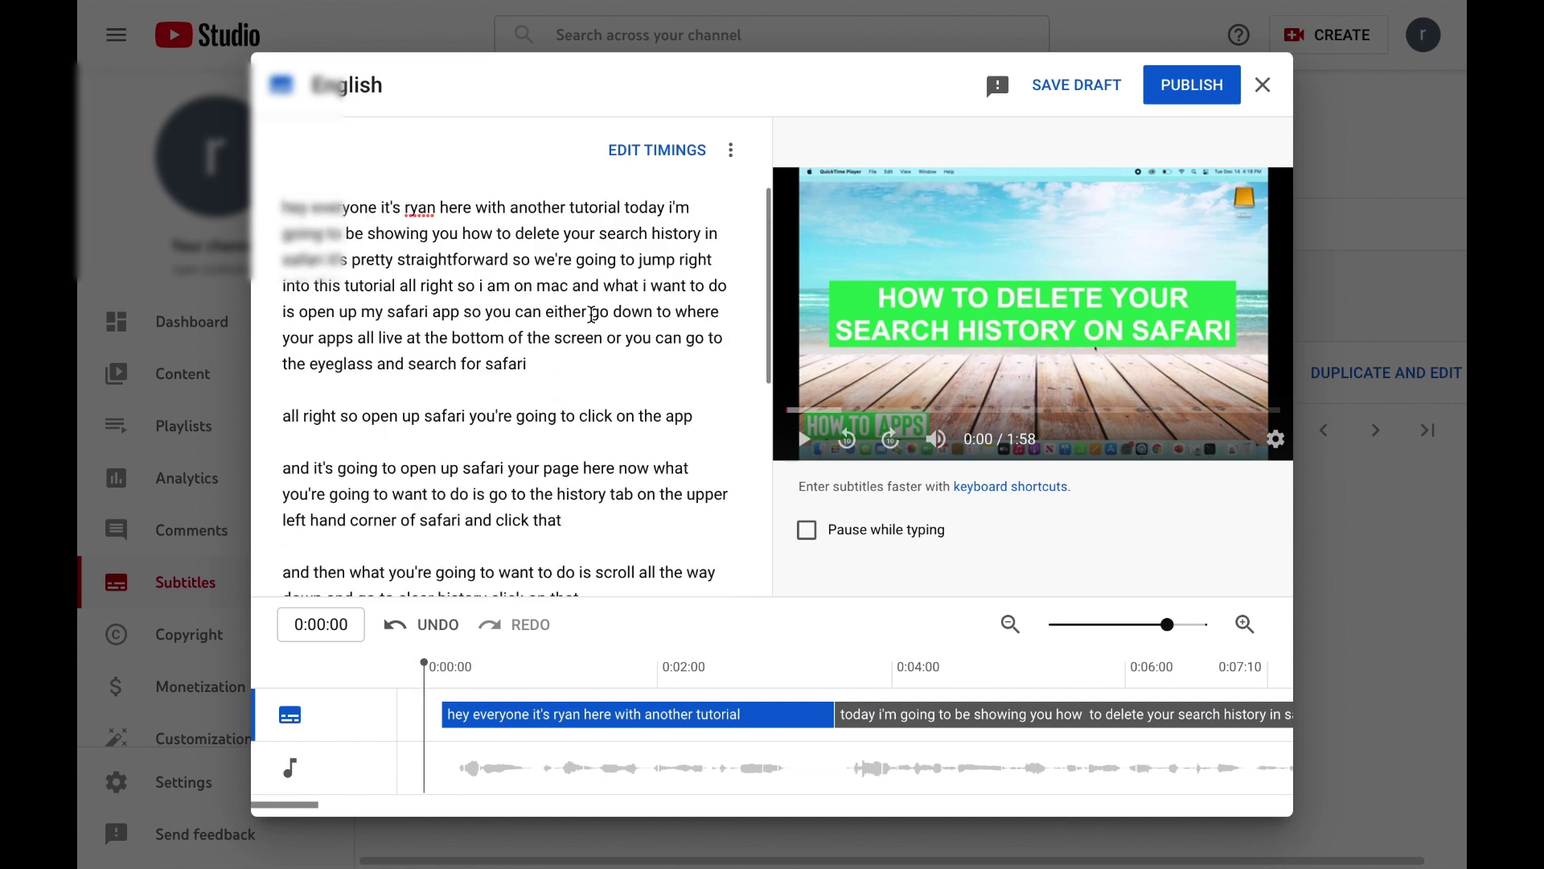
scroll(593, 313, "down", 3)
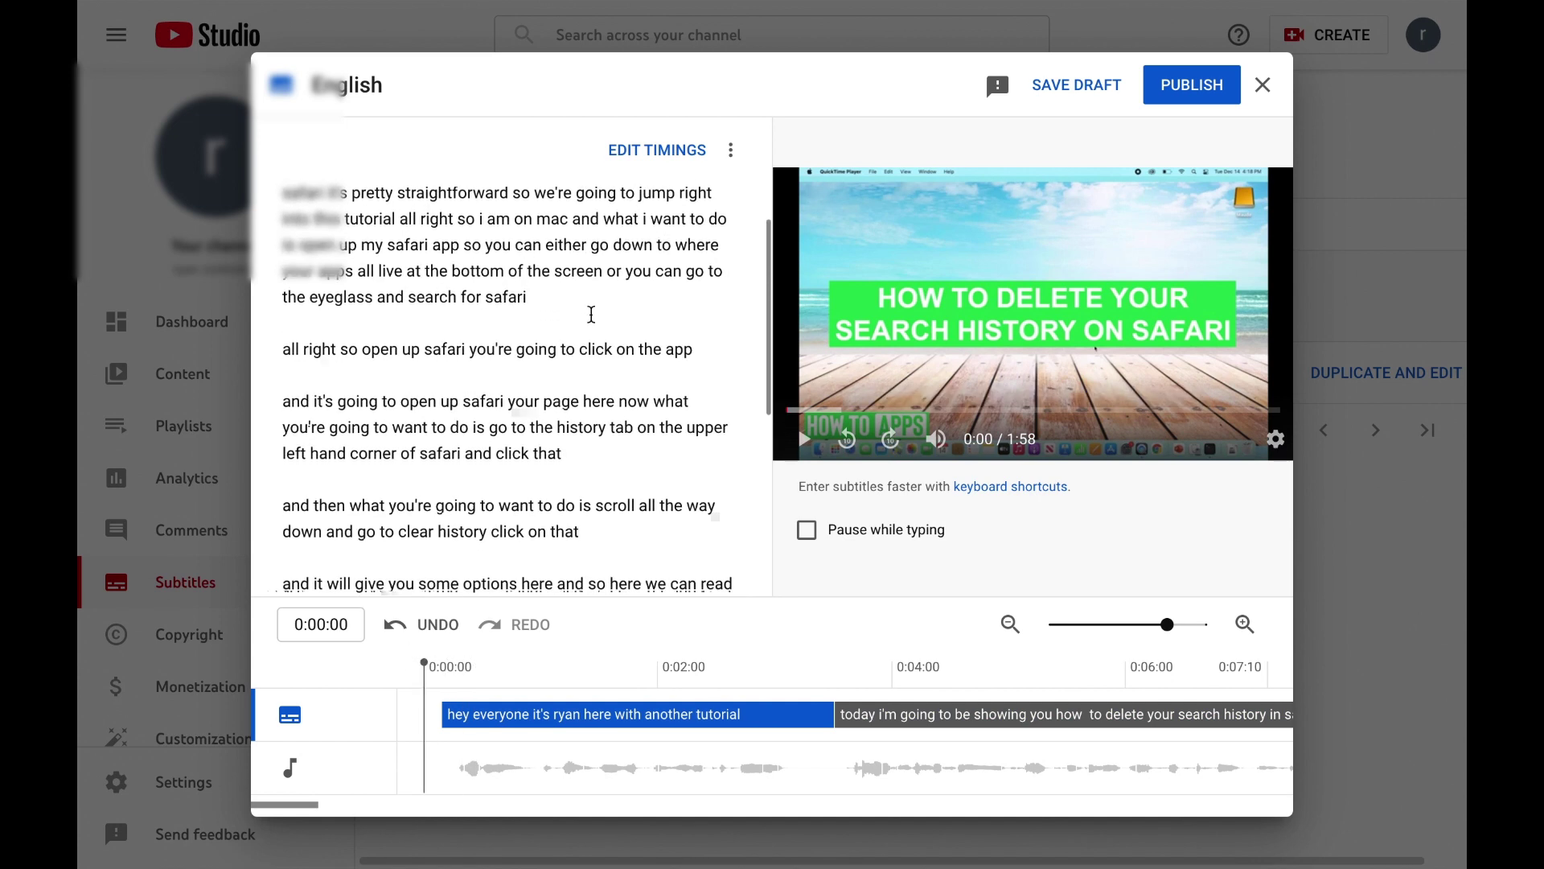
scroll(592, 314, "down", 2)
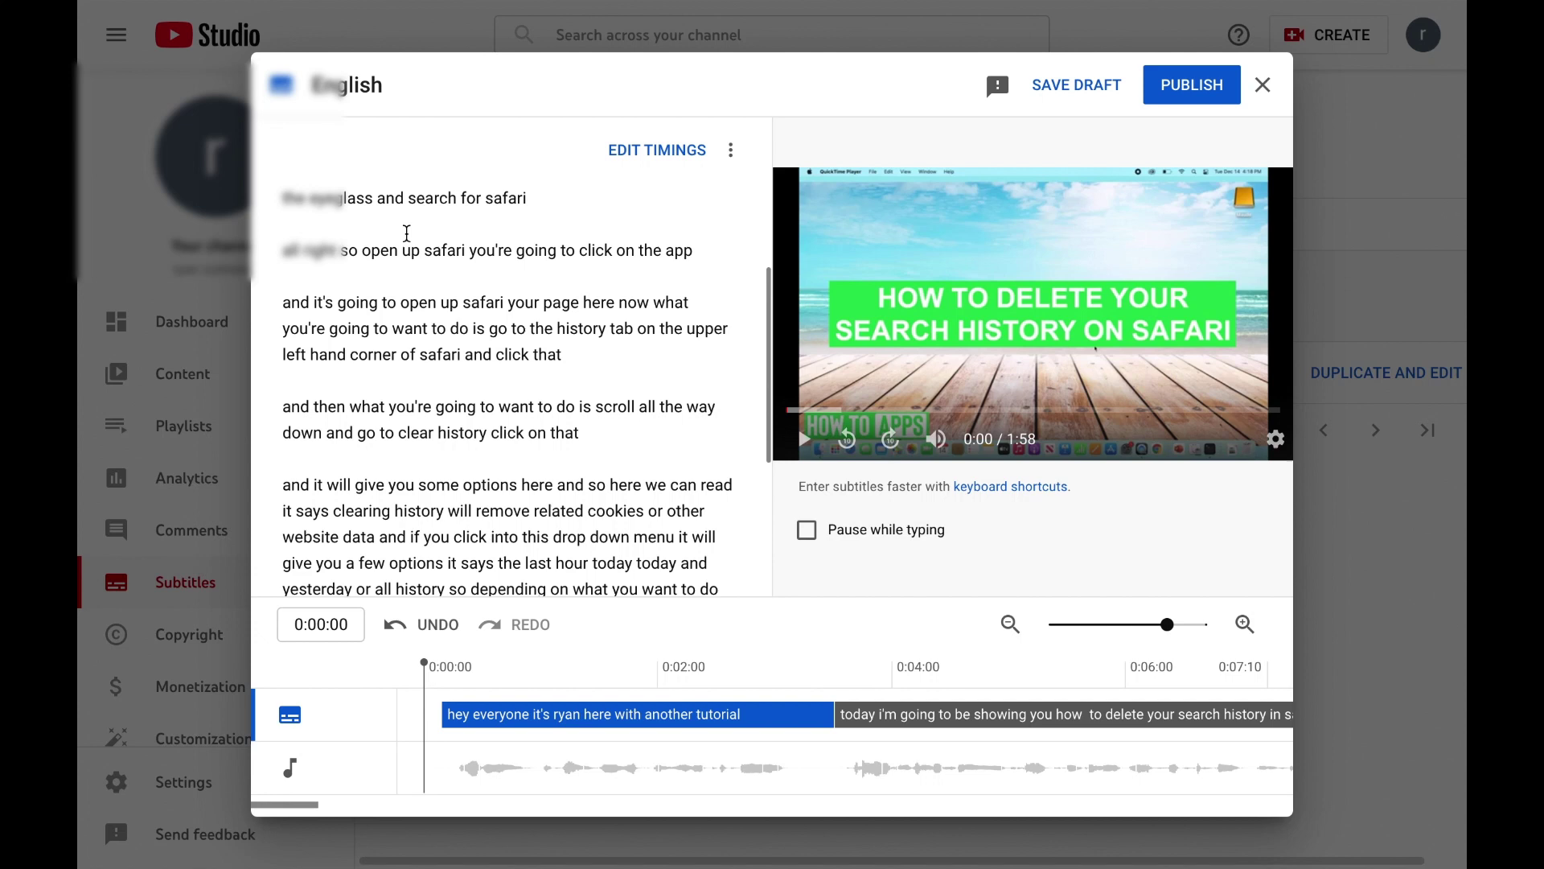
- Add a comma after 'all right' and change 'app' to 'application!' in the transcript
left_click(342, 252)
type(",")
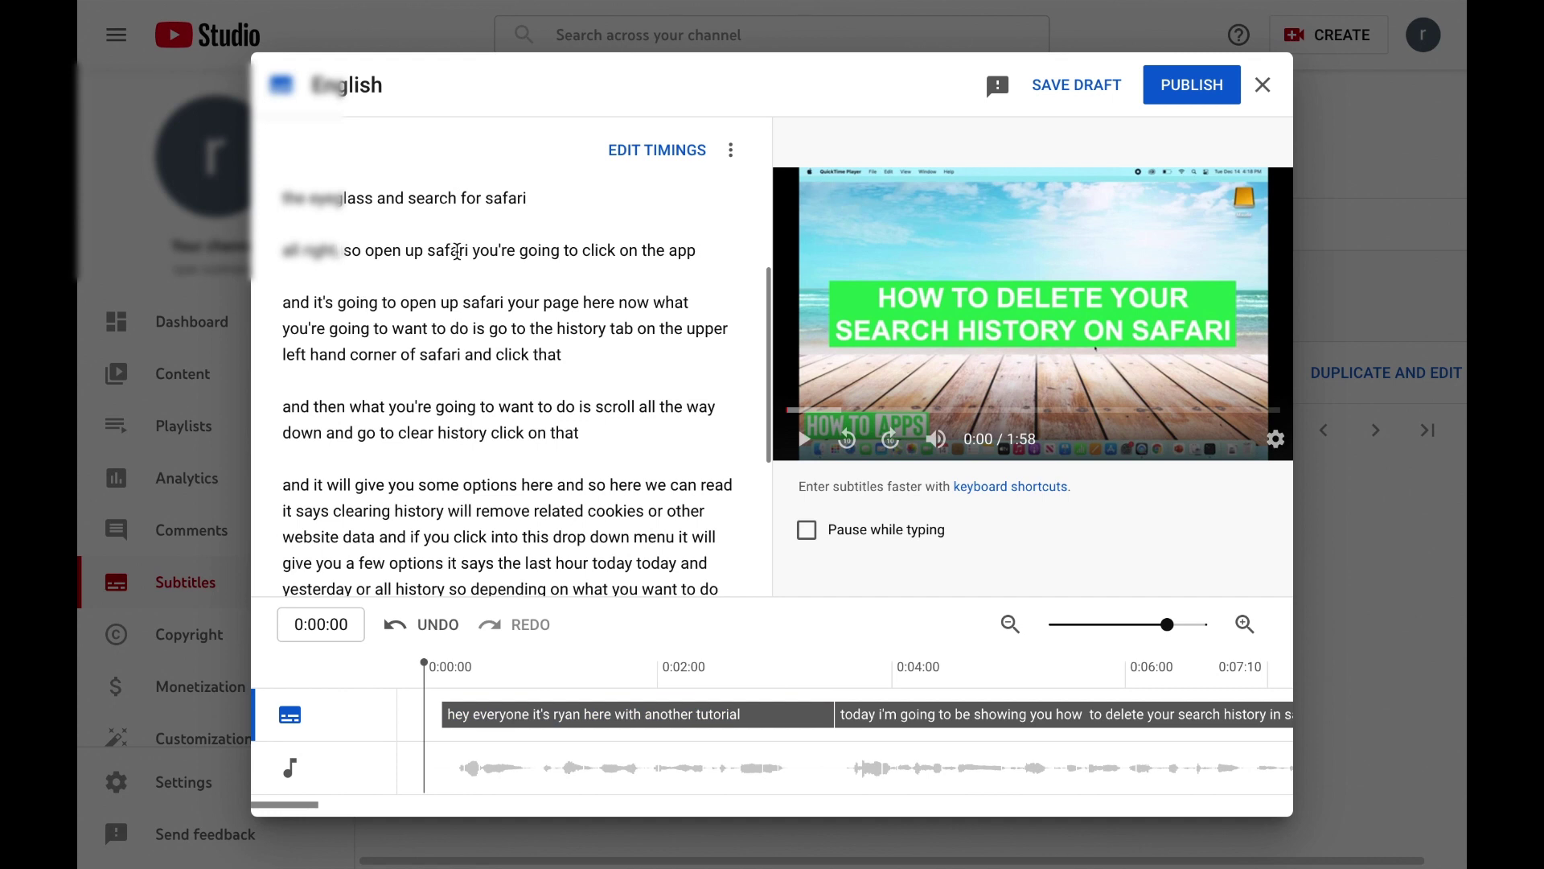
left_click(703, 252)
type("!")
left_click(696, 250)
type("lication")
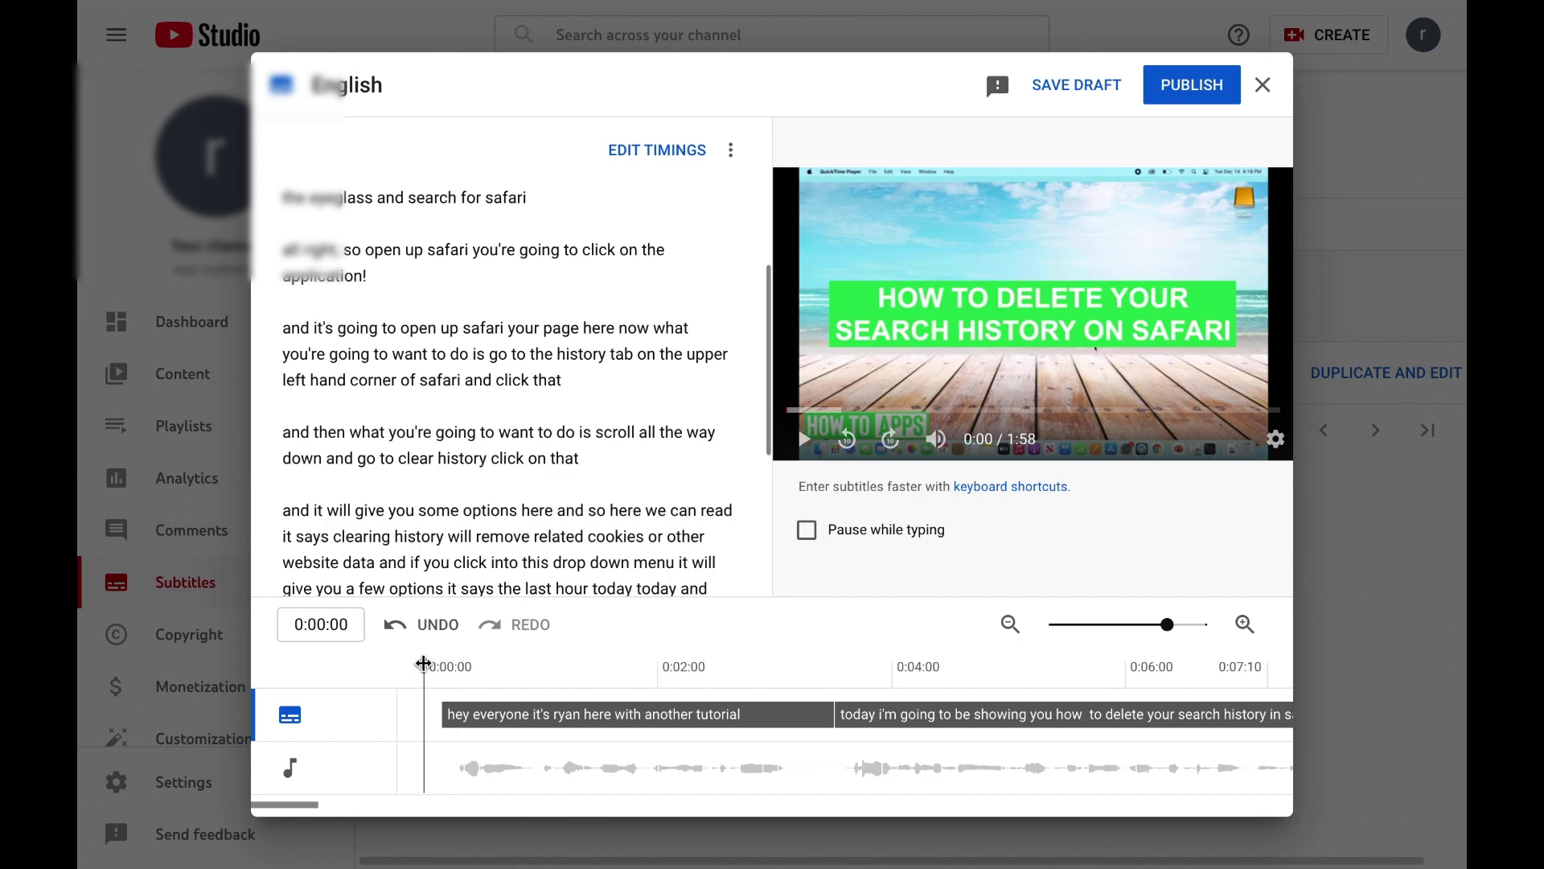
left_click_drag(424, 665, 695, 667)
left_click_drag(790, 672, 1099, 701)
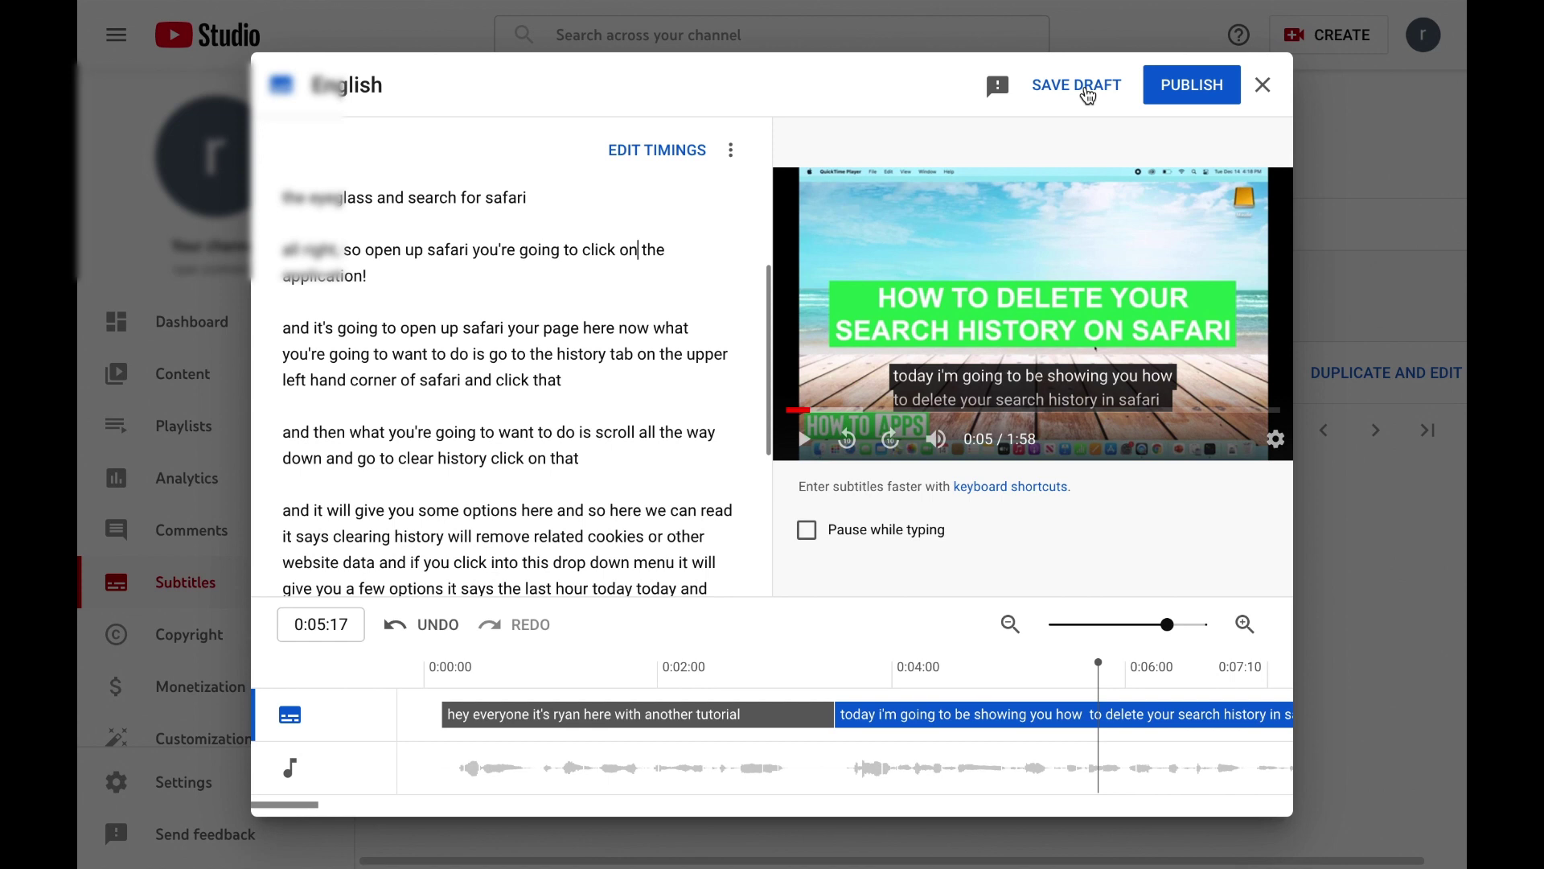
- Save the caption edits as a draft and close the subtitle editor
left_click(1089, 95)
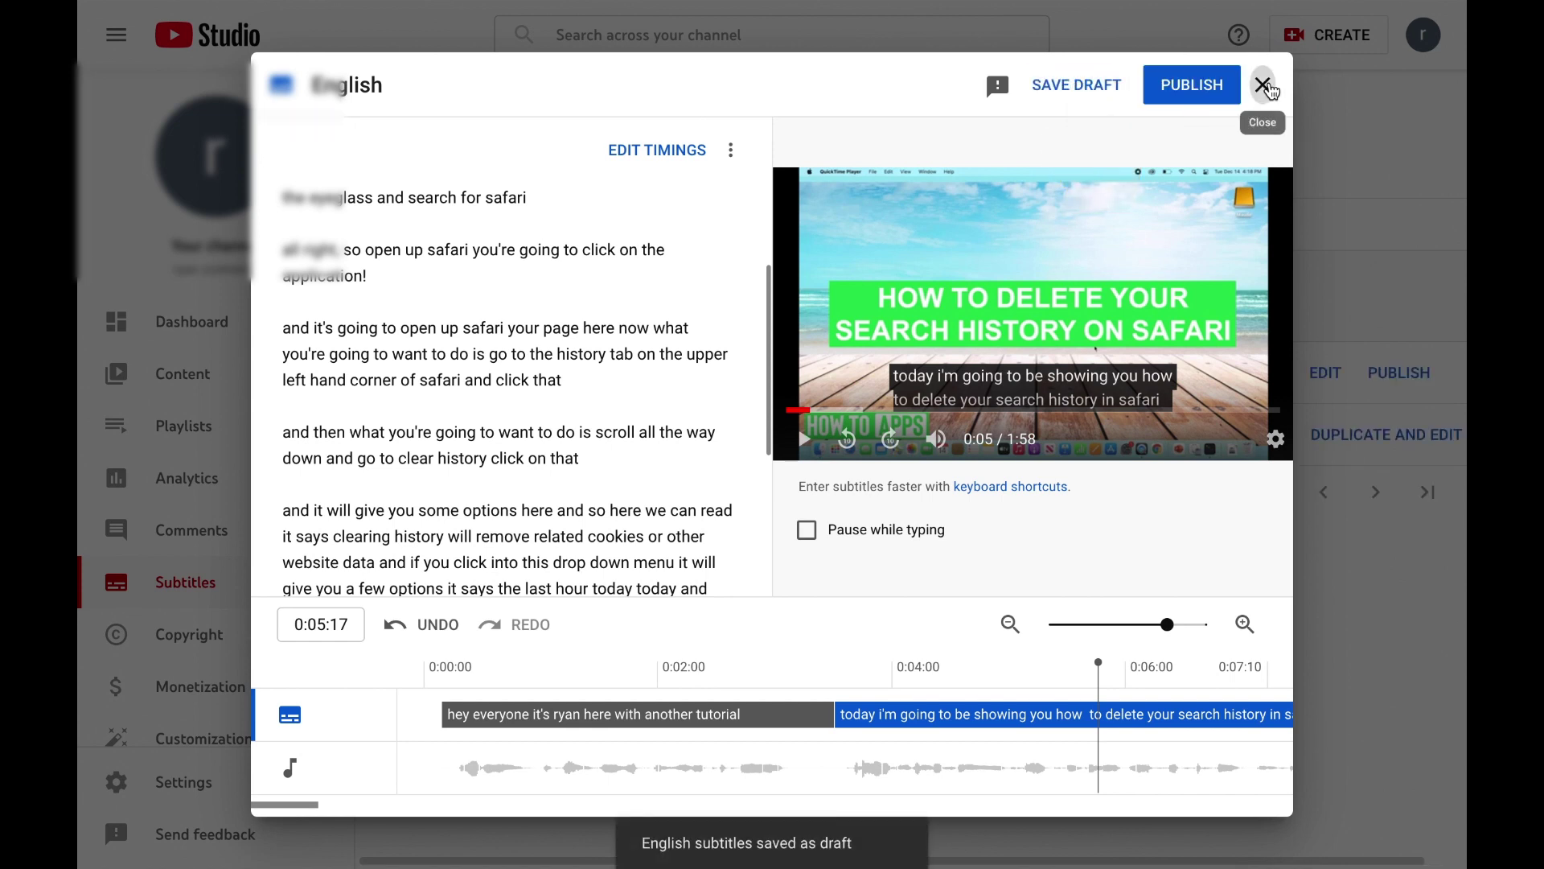
left_click(1263, 85)
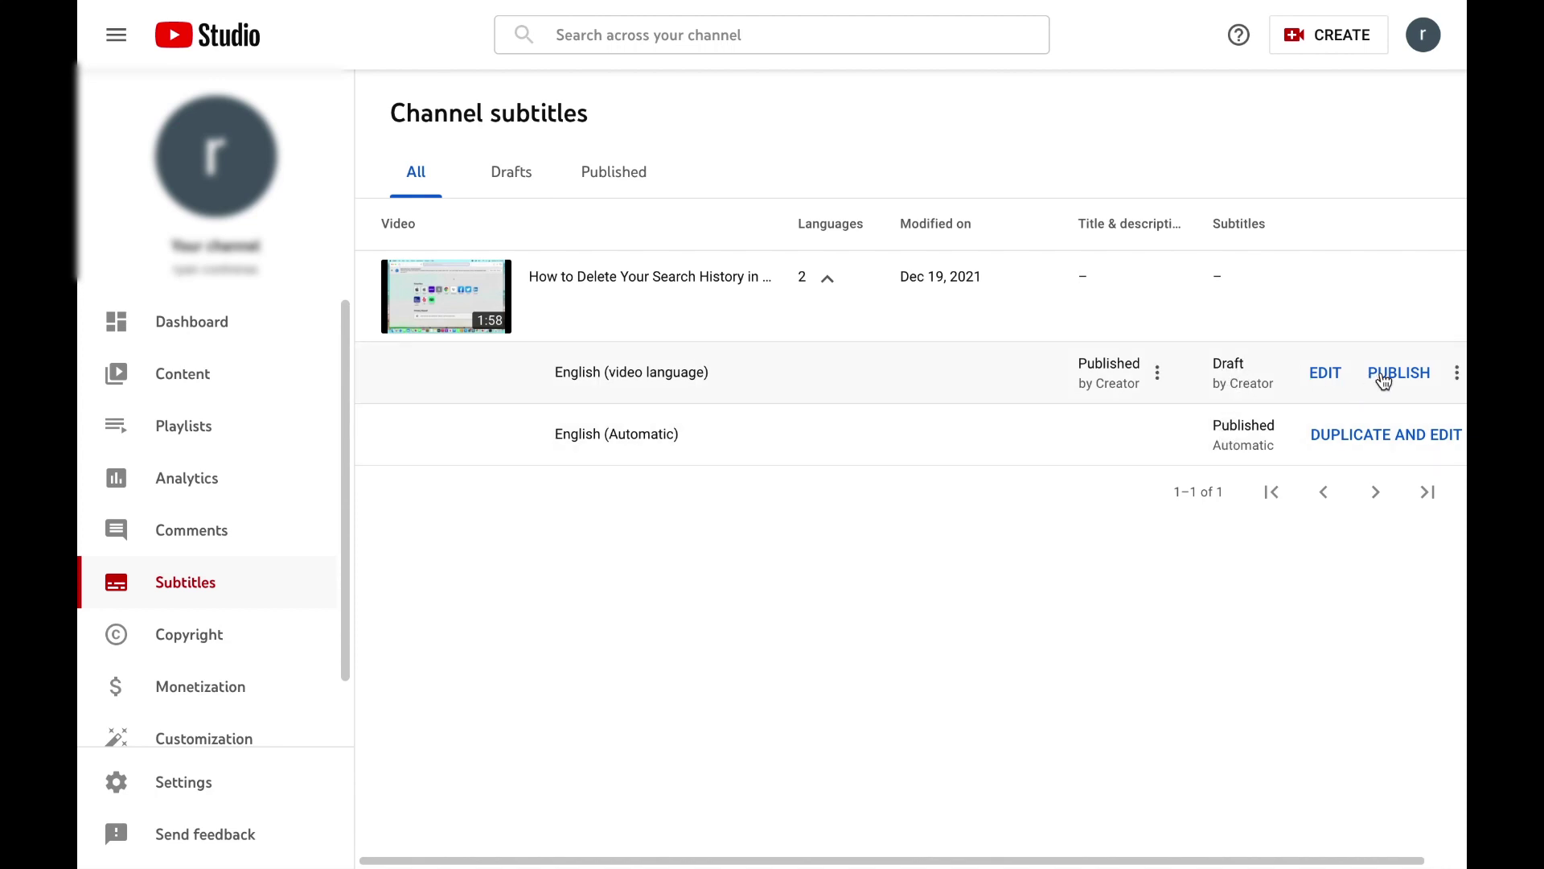
- Delete the English draft captions from the row's menu and confirm DELETE CAPTIONS
left_click(1456, 373)
left_click(1455, 377)
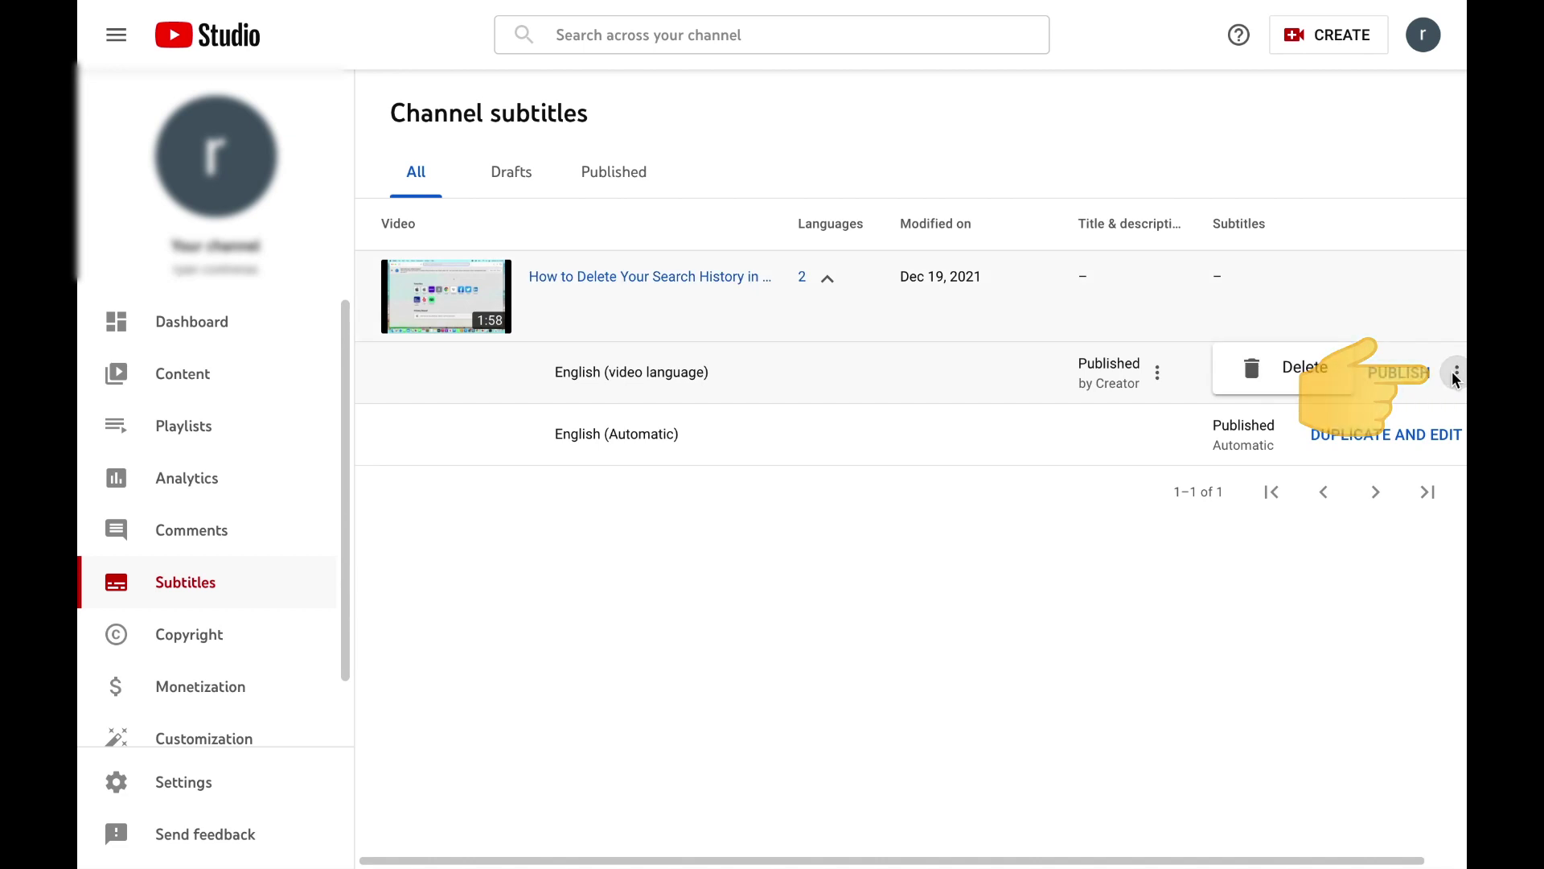
left_click(1253, 375)
left_click(935, 497)
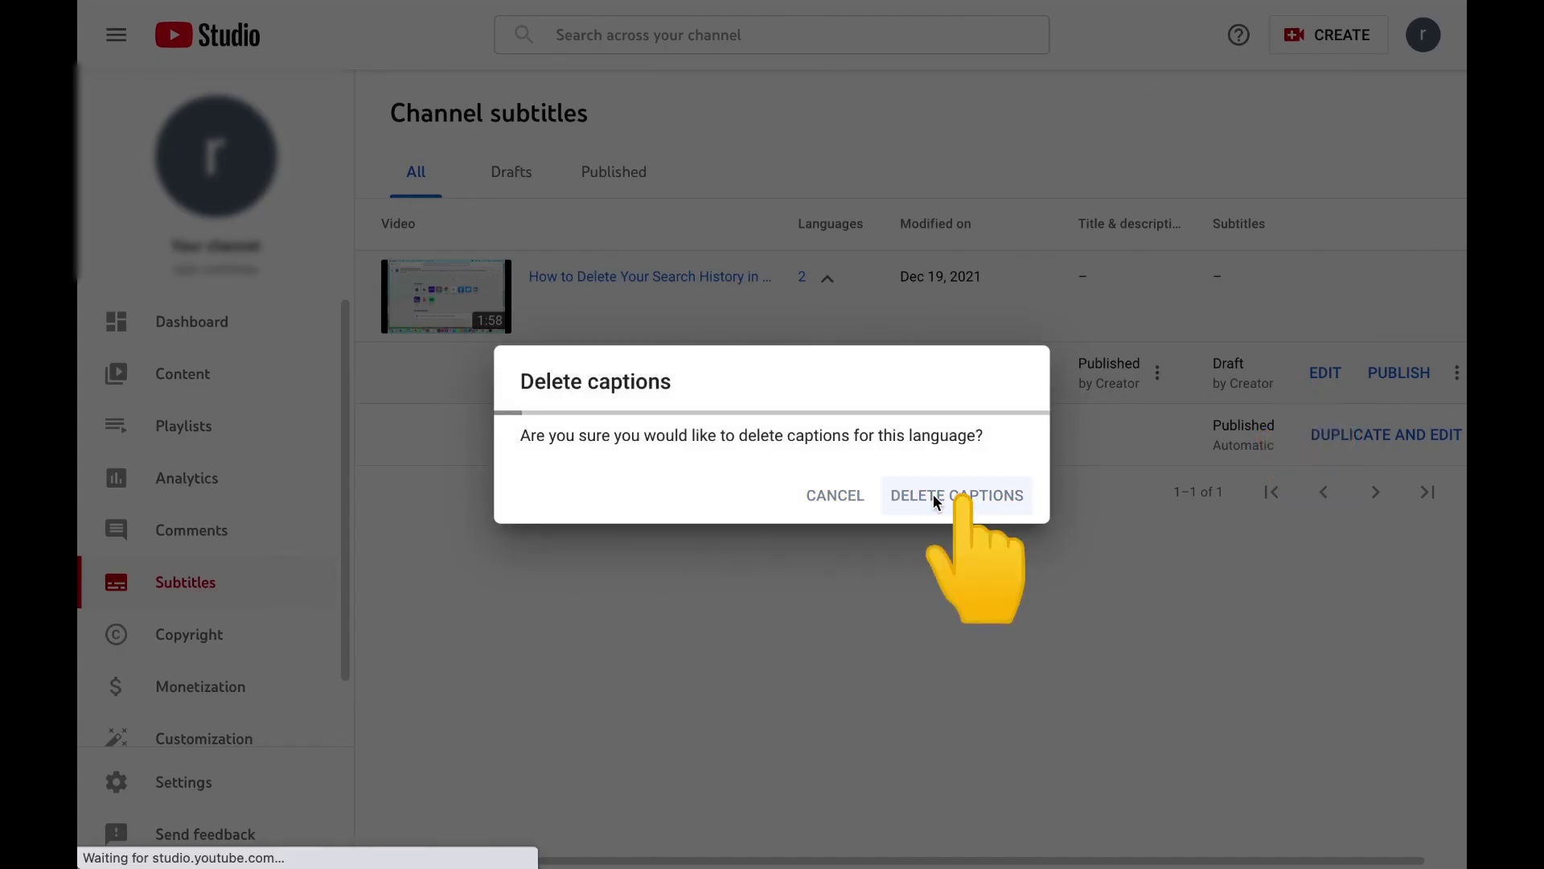